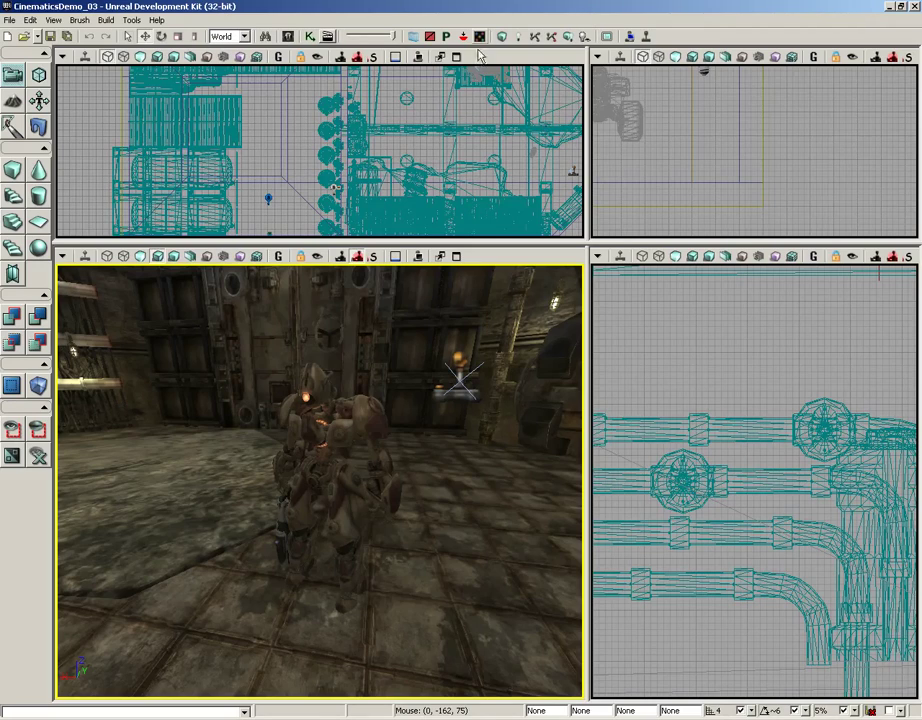
- Select the robot and open its Matinee sequence from the Kismet graph node
{"action": "left_click", "coordinate": [343, 414]}
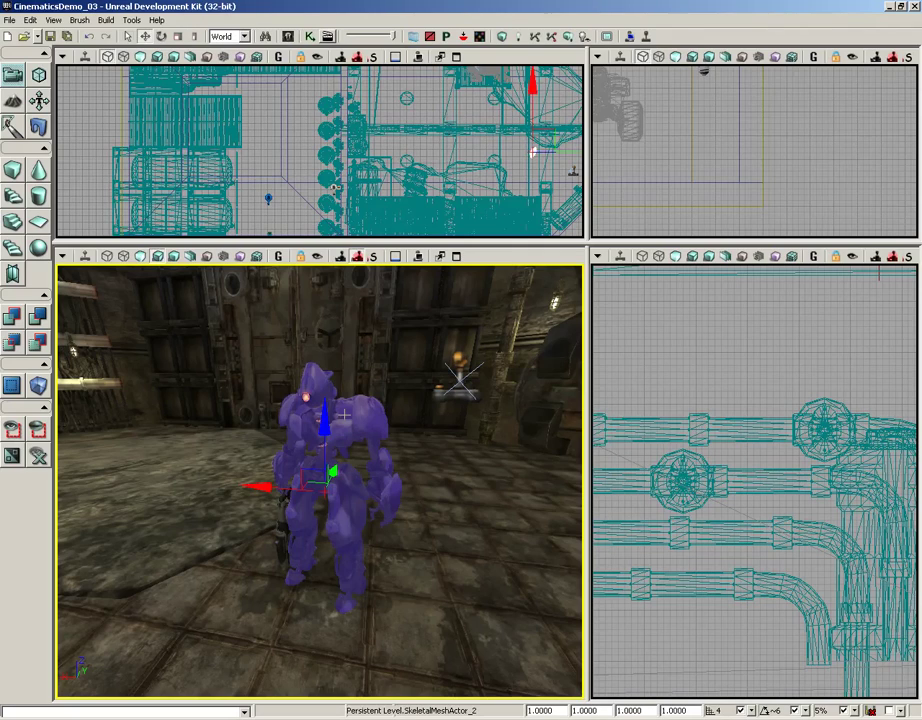
{"action": "left_click", "coordinate": [310, 36]}
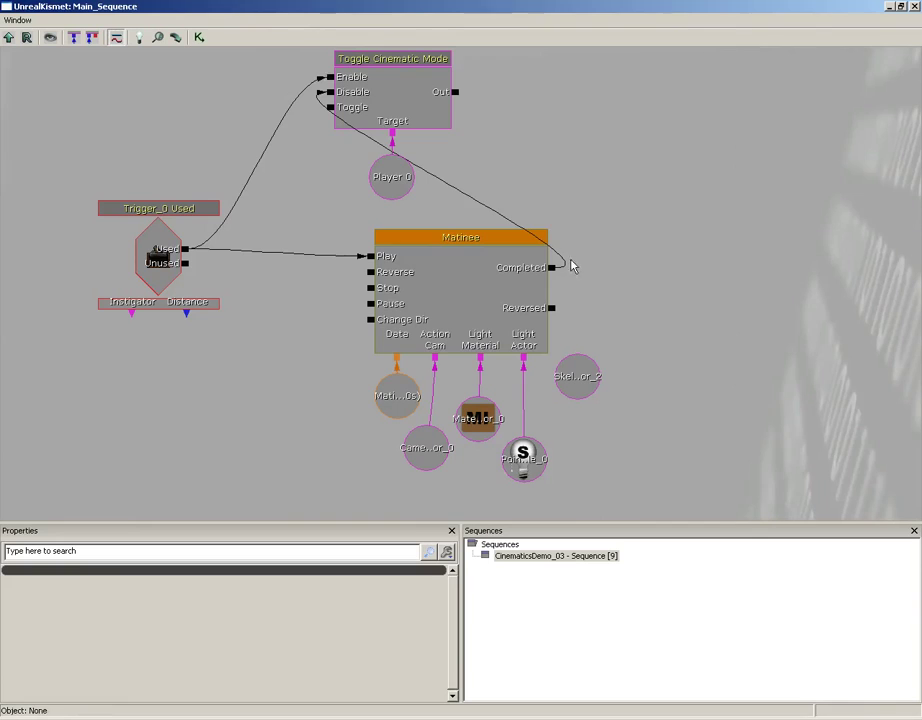
{"action": "left_click", "coordinate": [463, 295]}
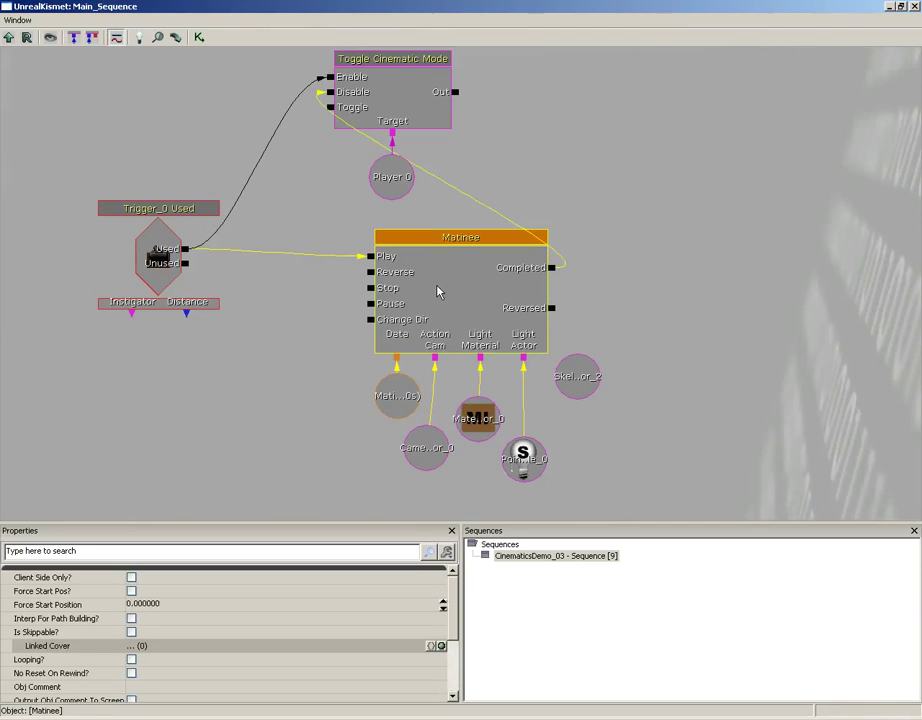
{"action": "right_click", "coordinate": [438, 291]}
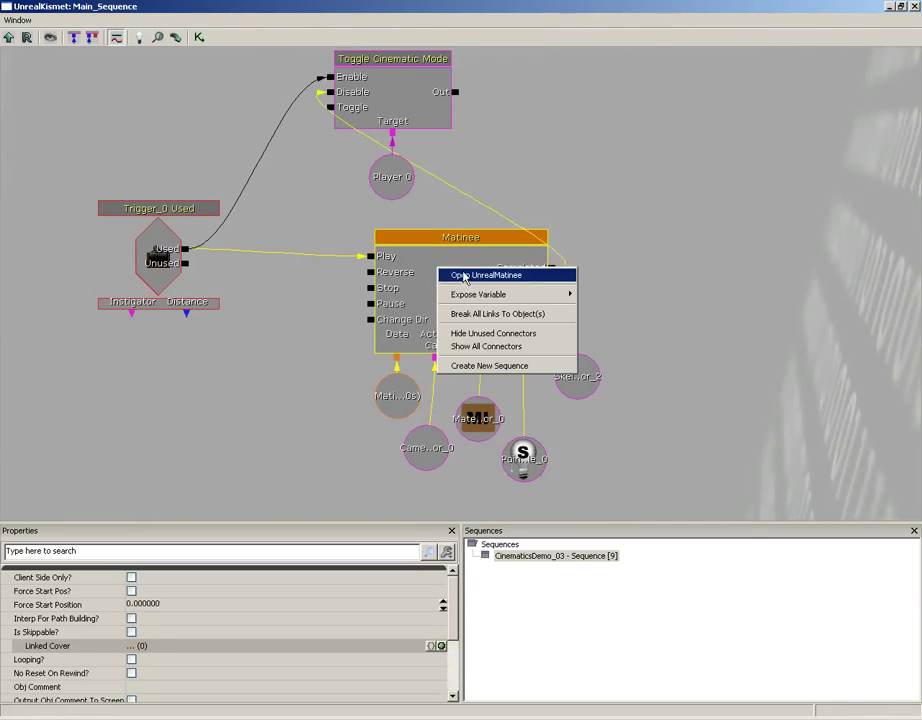
{"action": "left_click", "coordinate": [465, 275]}
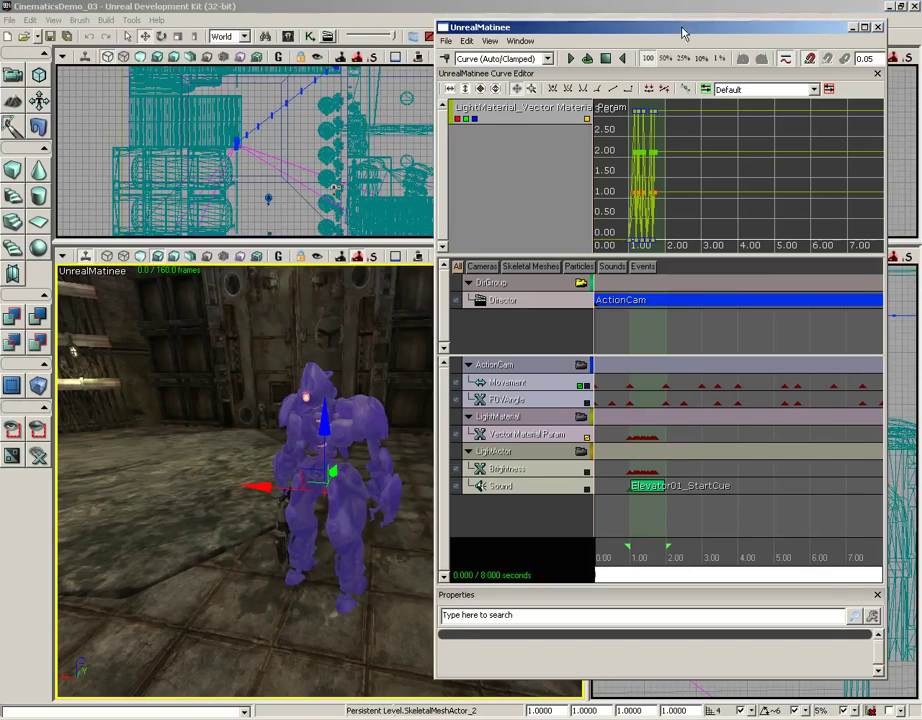
- Create an empty Matinee group named EnemyRobot and select it
{"action": "left_click_drag", "start_coordinate": [683, 30], "coordinate": [709, 33]}
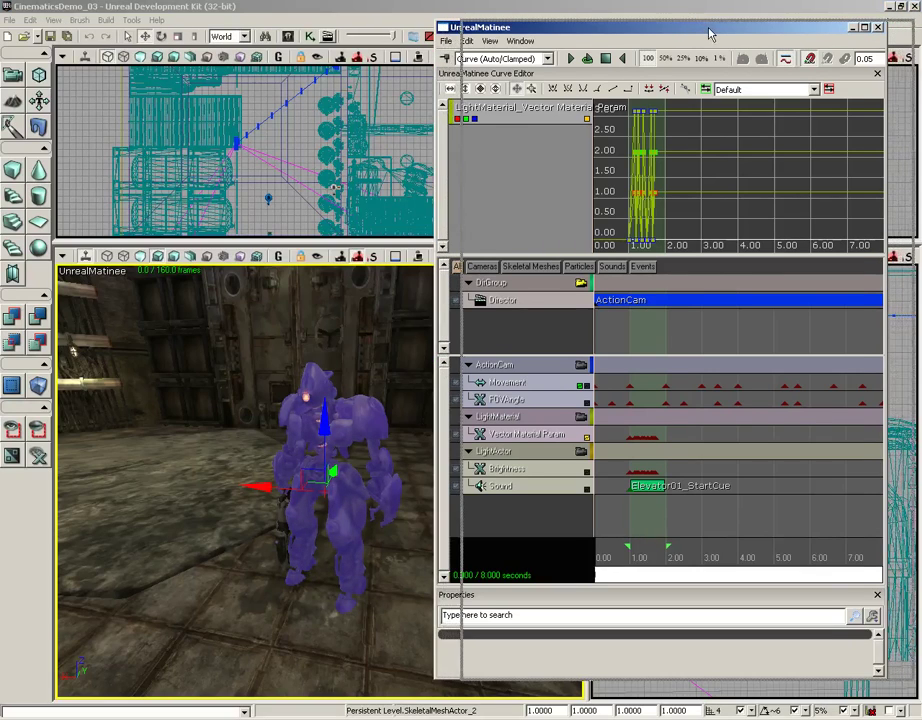
{"action": "left_click", "coordinate": [383, 432]}
{"action": "left_click", "coordinate": [300, 512]}
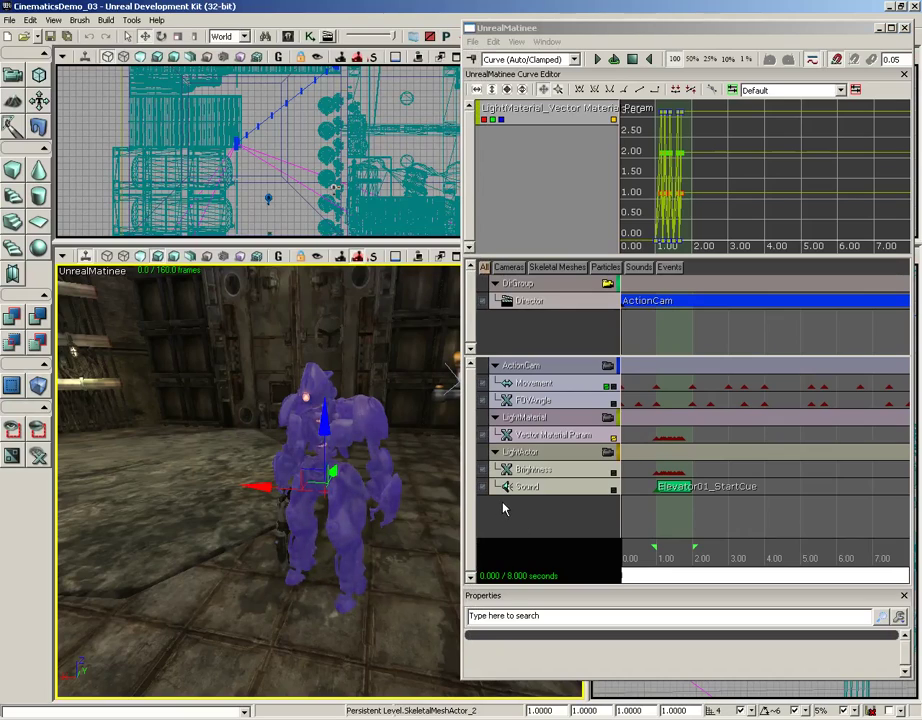
{"action": "right_click", "coordinate": [503, 509]}
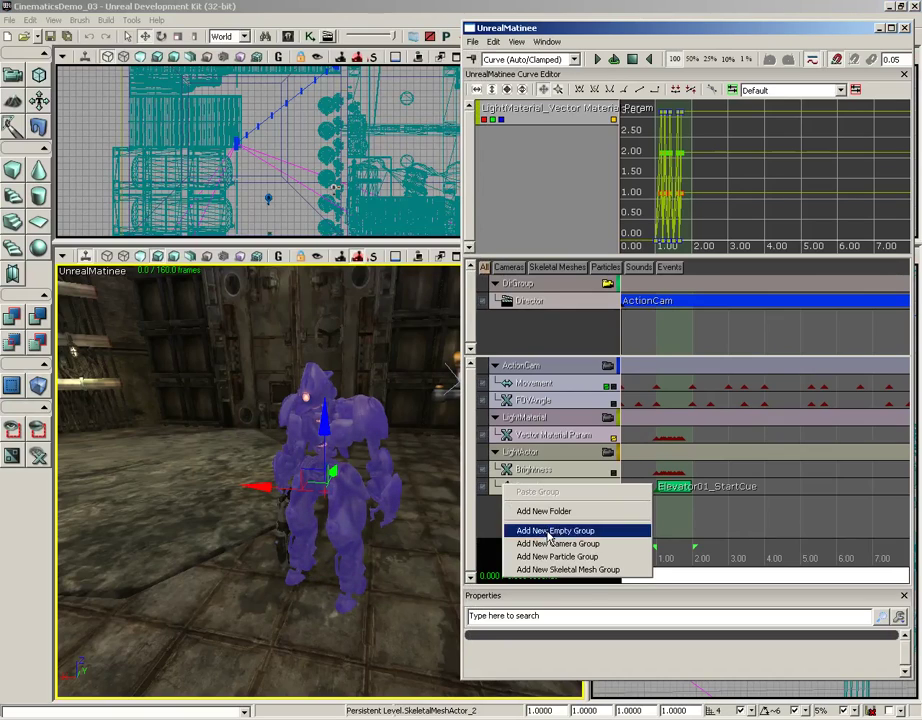
{"action": "left_click", "coordinate": [530, 530]}
{"action": "type", "text": "EnemyRobot"}
{"action": "key", "text": "Return"}
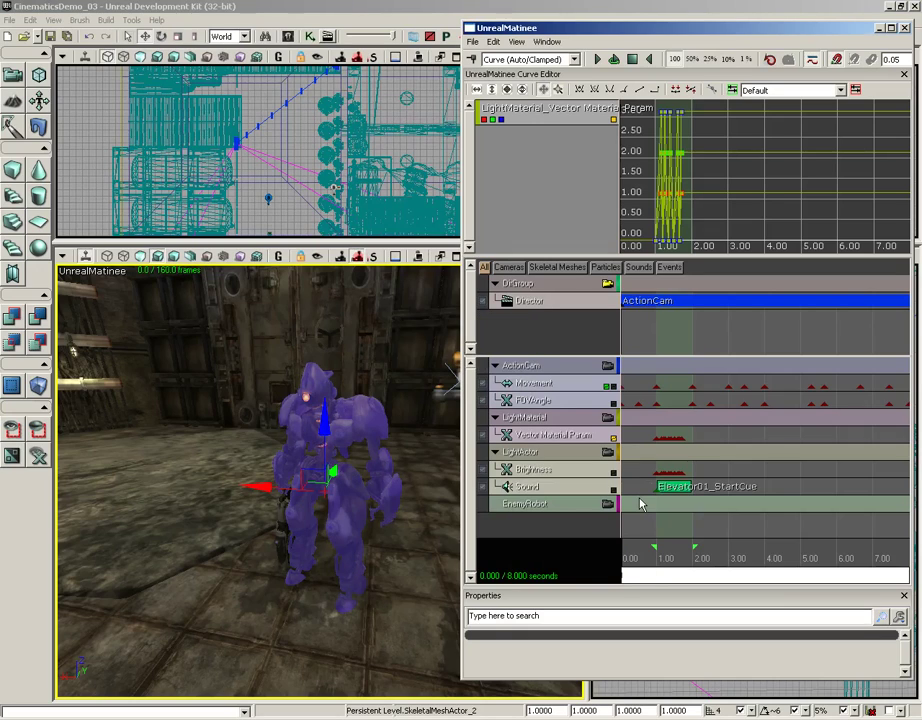
{"action": "left_click", "coordinate": [557, 508]}
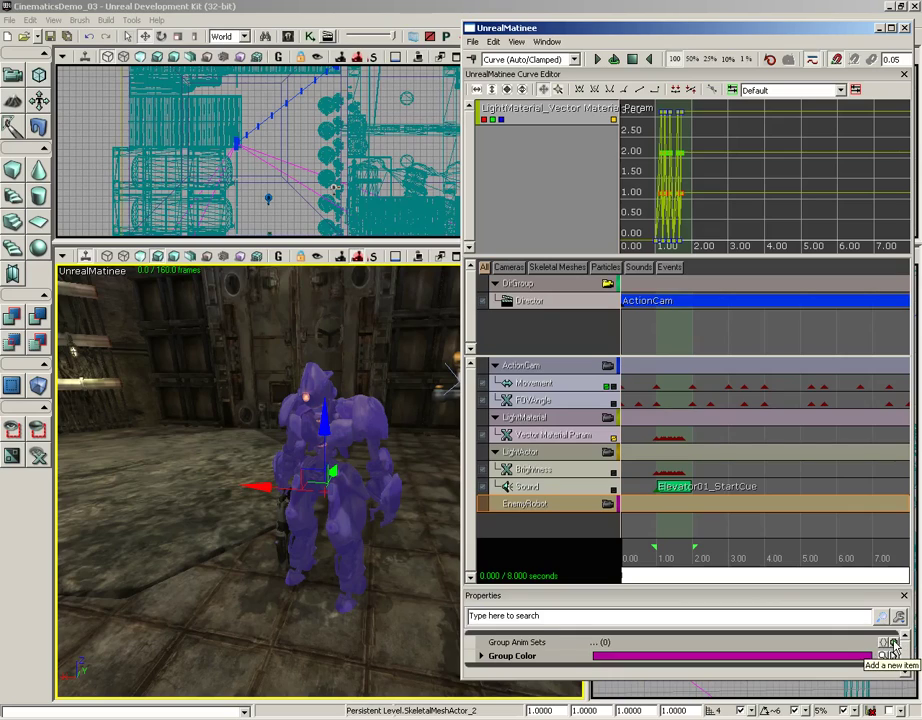
- Add K_AnimHuman_BaseMale as the first entry in EnemyRobot's Group Anim Sets
{"action": "left_click", "coordinate": [894, 643]}
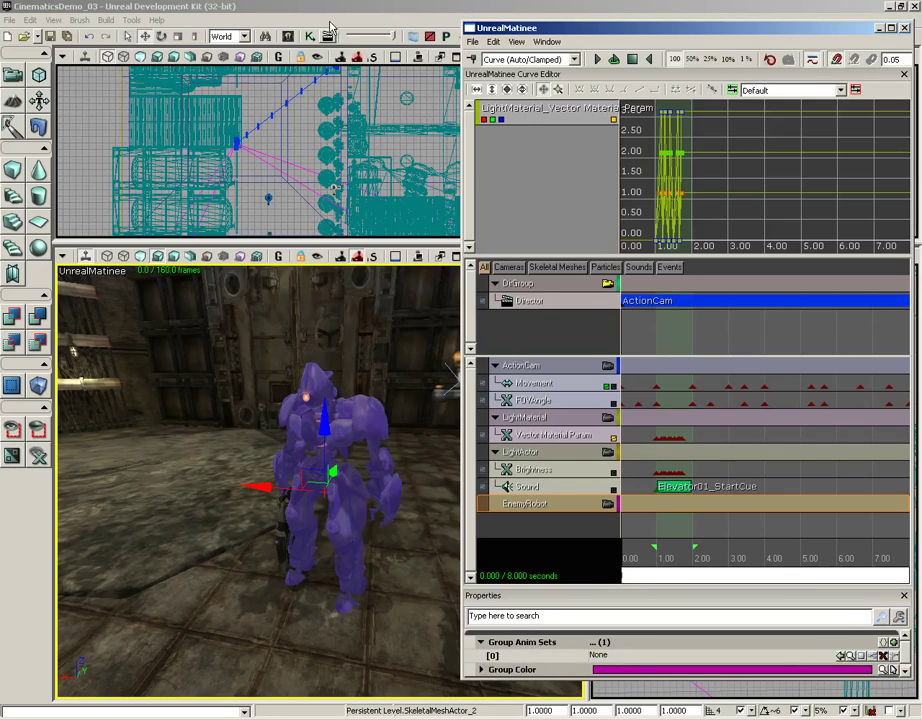
{"action": "left_click", "coordinate": [327, 35]}
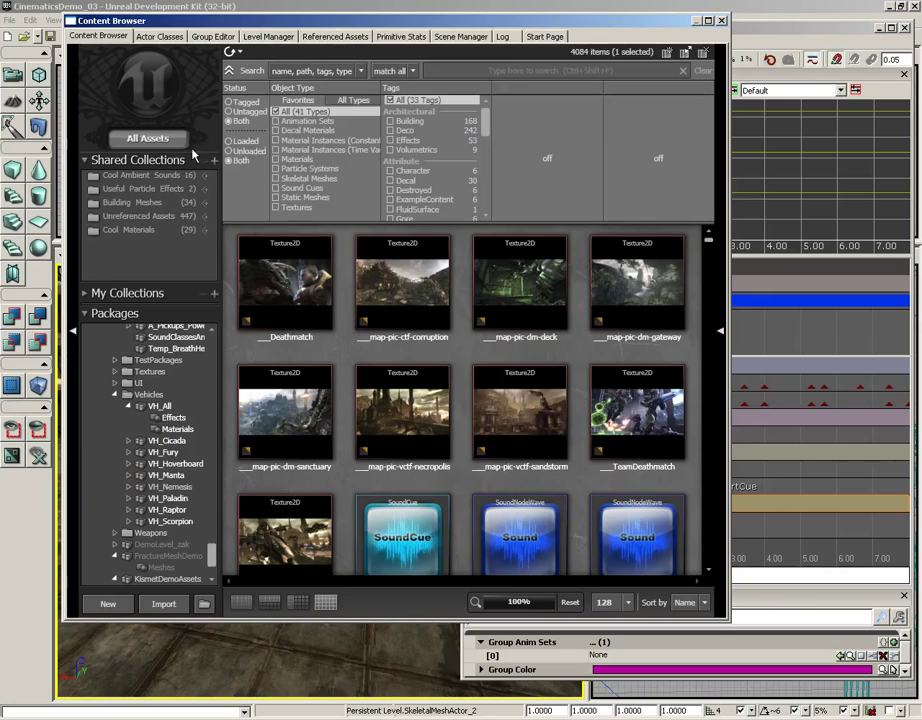
{"action": "left_click", "coordinate": [318, 121]}
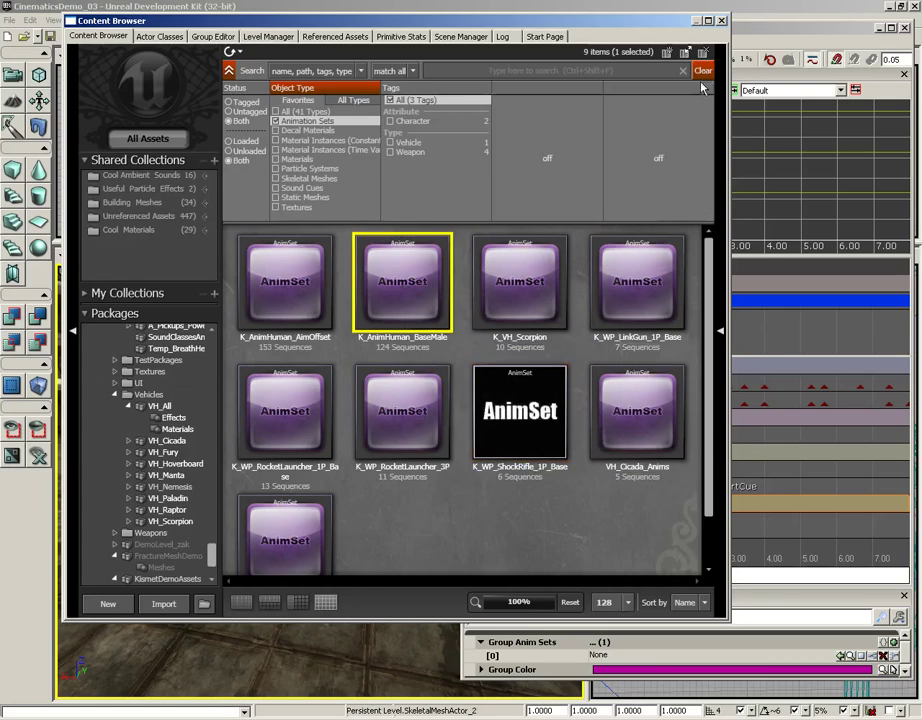
{"action": "left_click", "coordinate": [721, 20]}
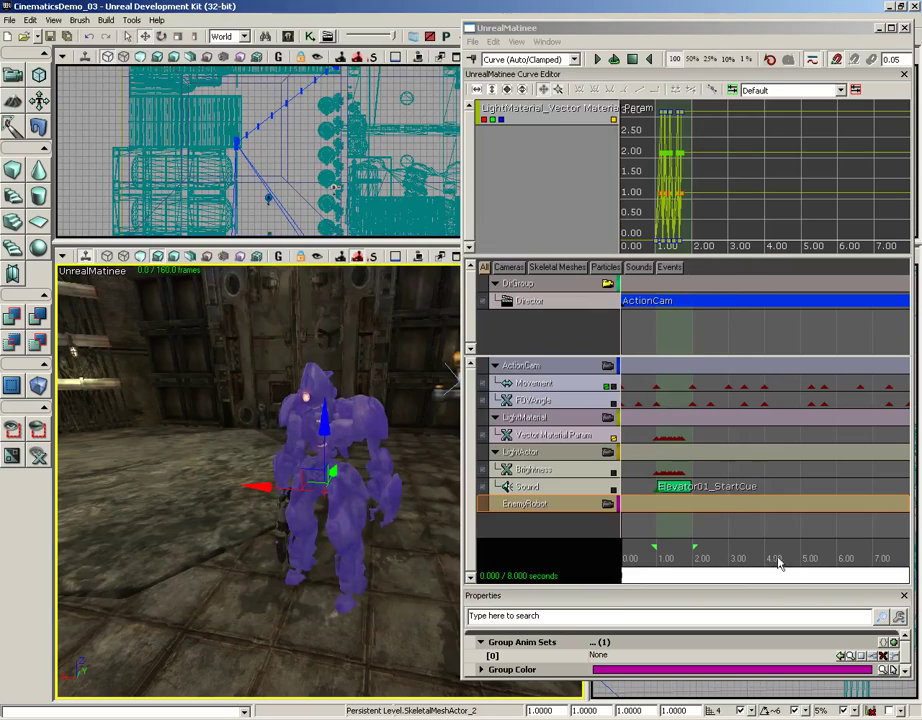
{"action": "left_click", "coordinate": [841, 657]}
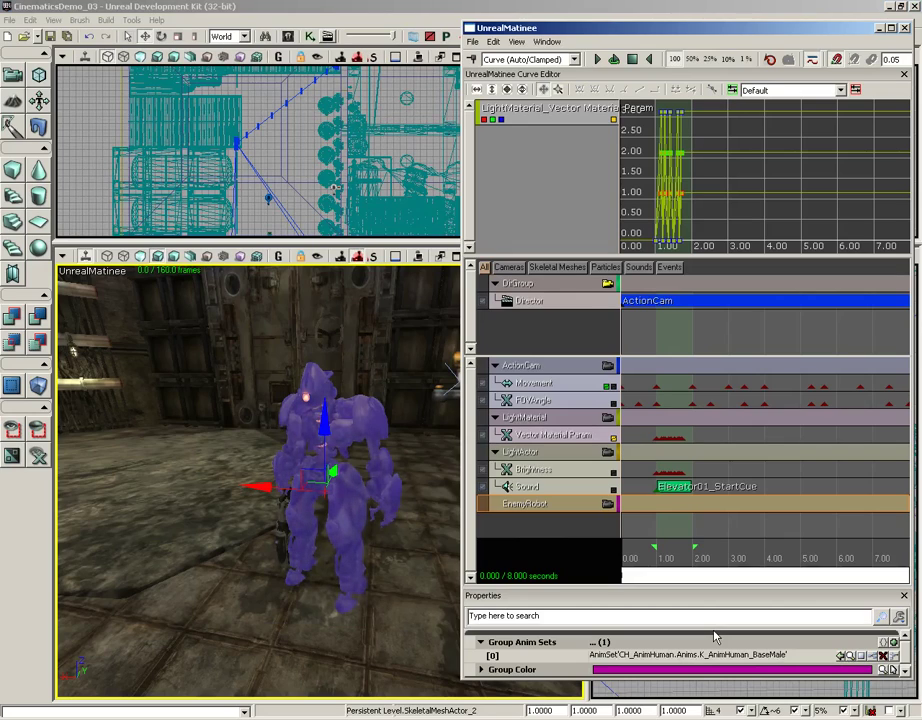
- Add an Anim Control track to EnemyRobot and scrub the preview to about 4 seconds
{"action": "right_click", "coordinate": [530, 507]}
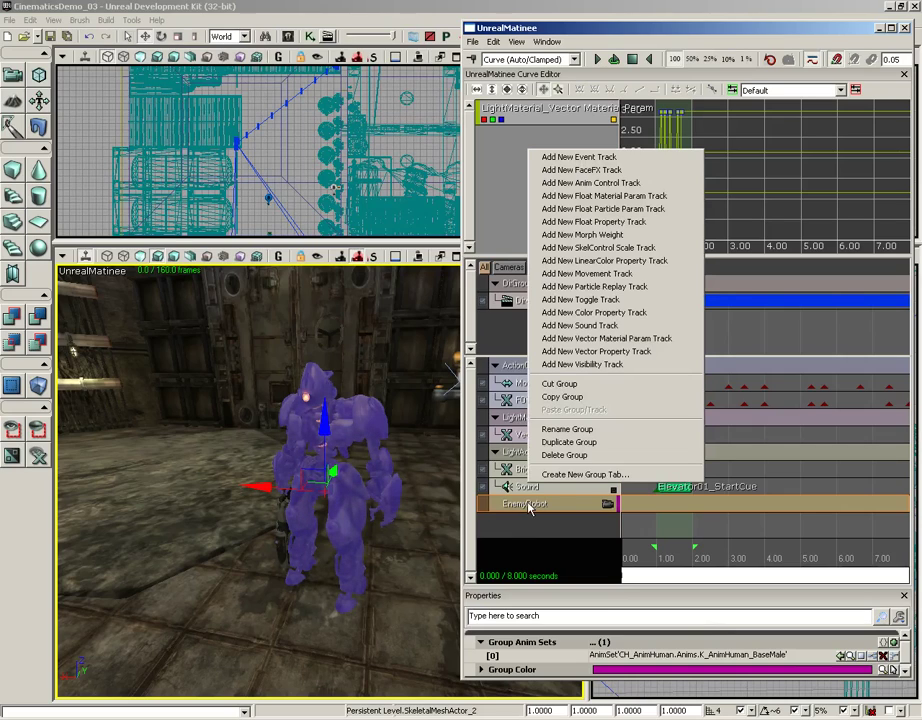
{"action": "left_click", "coordinate": [662, 186]}
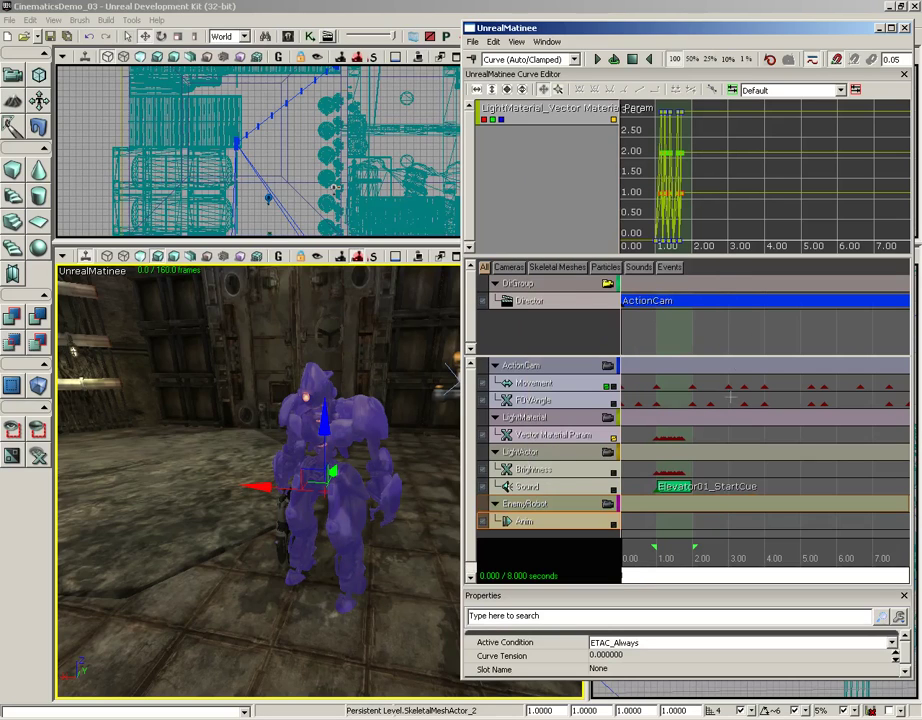
{"action": "left_click_drag", "start_coordinate": [716, 32], "coordinate": [671, 0]}
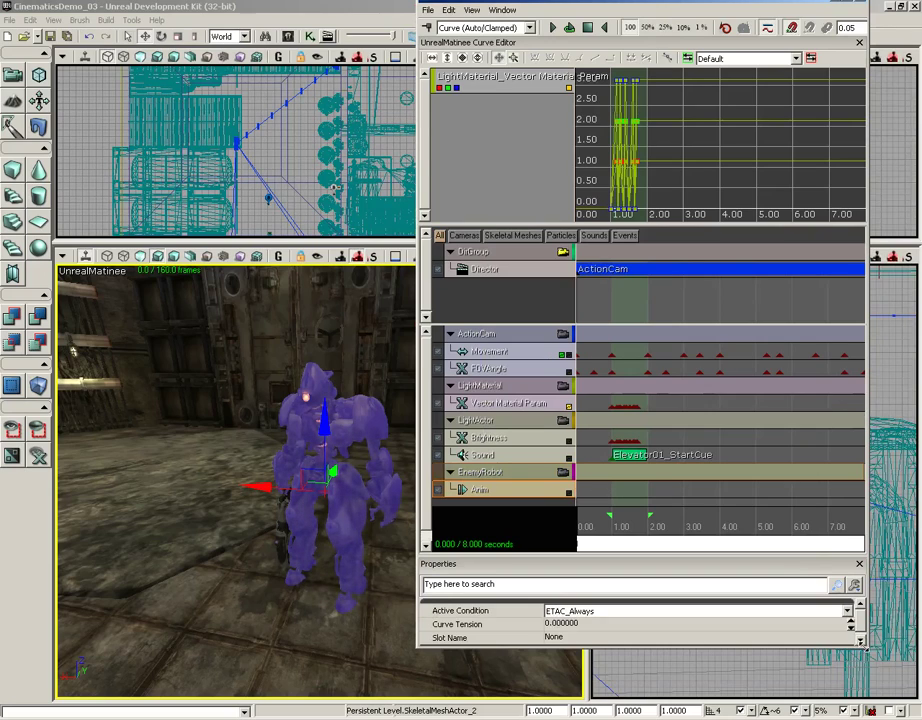
{"action": "left_click_drag", "start_coordinate": [866, 648], "coordinate": [873, 682]}
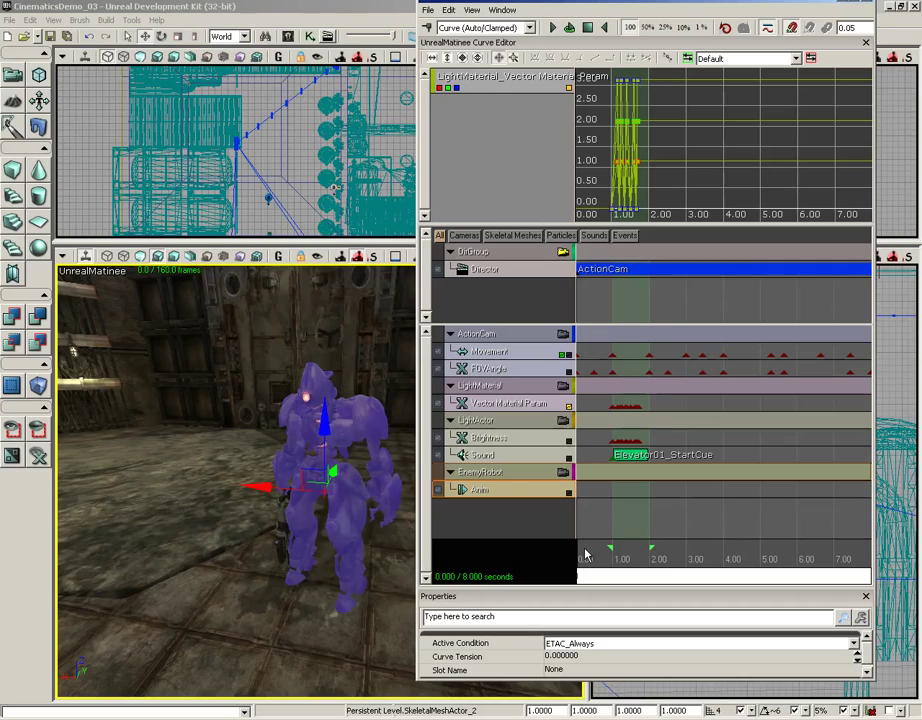
{"action": "left_click_drag", "start_coordinate": [585, 555], "coordinate": [675, 555]}
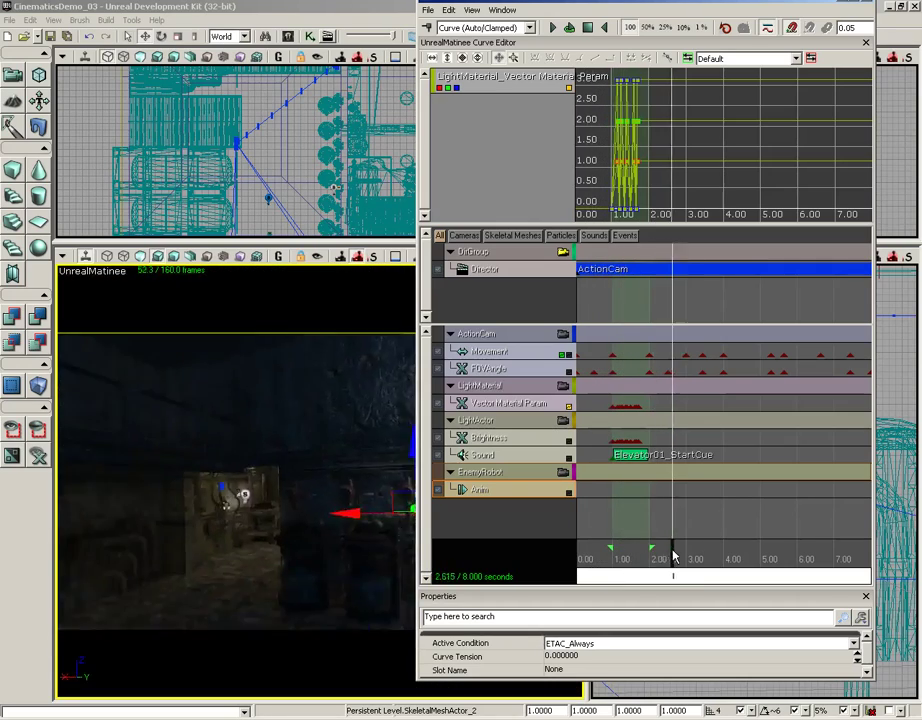
{"action": "mouse_move", "coordinate": [675, 555]}
{"action": "left_mouse_down"}
{"action": "mouse_move", "coordinate": [771, 561]}
{"action": "mouse_move", "coordinate": [726, 557]}
{"action": "left_mouse_up"}
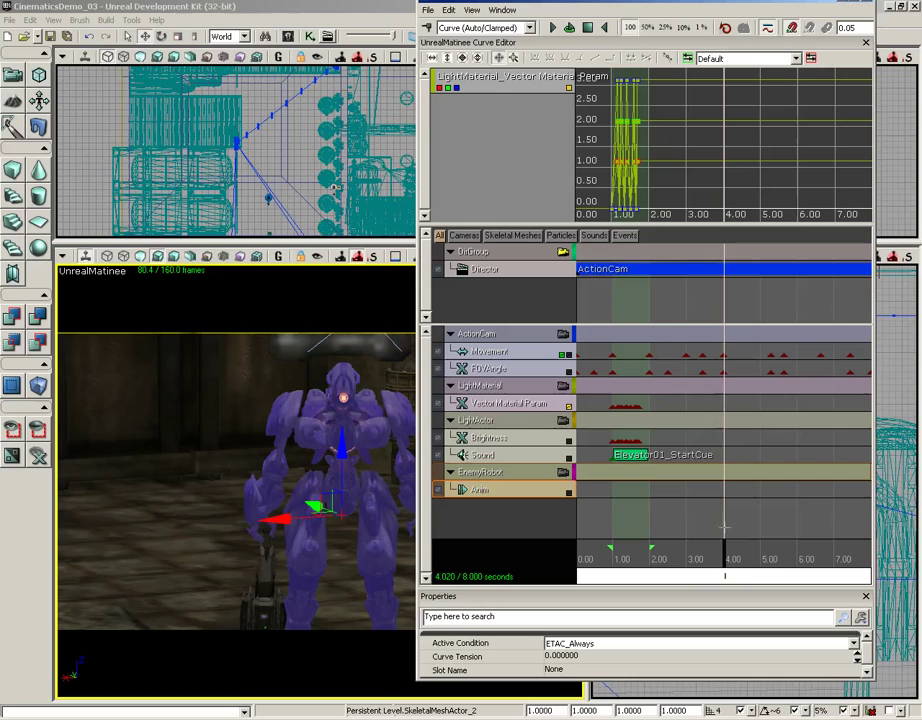
- Open K_AnimHuman_BaseMale in the AnimSet Editor and orbit the robot preview
{"action": "left_click_drag", "start_coordinate": [615, 7], "coordinate": [632, 22]}
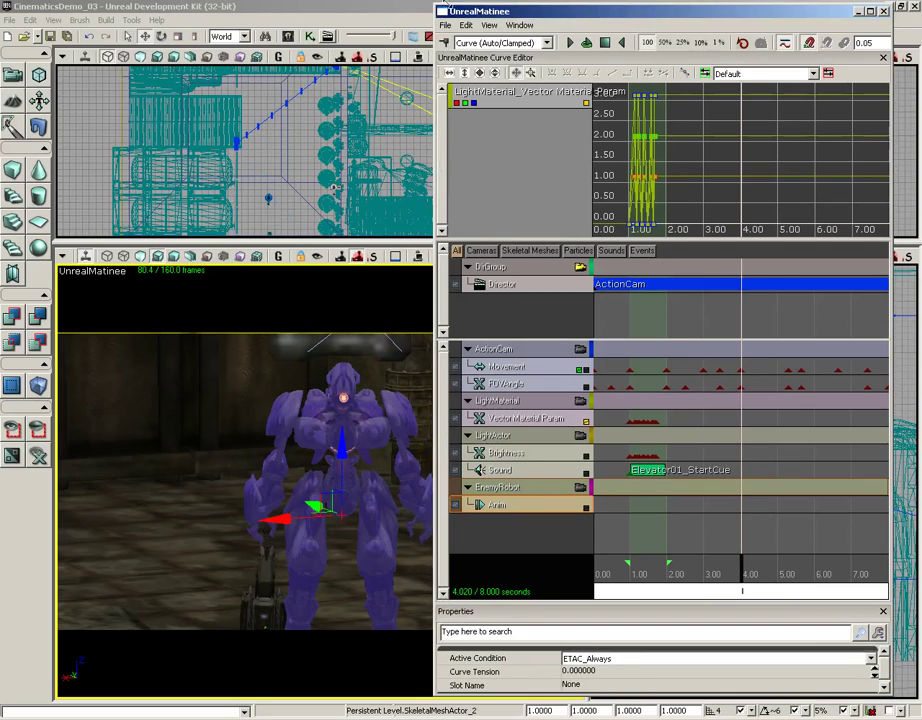
{"action": "left_click", "coordinate": [287, 37]}
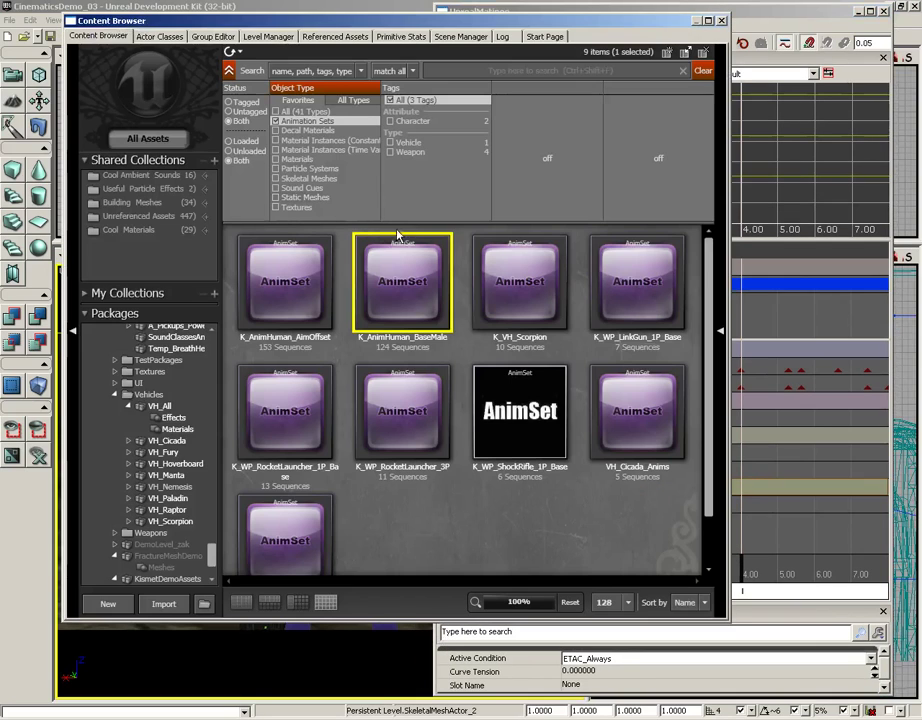
{"action": "double_click", "coordinate": [412, 278]}
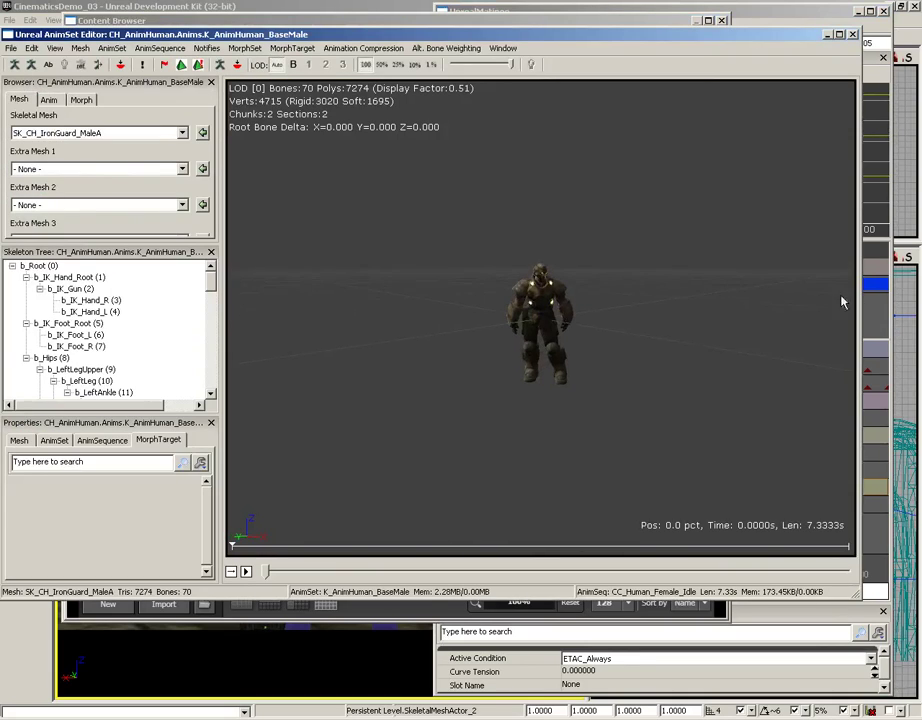
{"action": "left_click_drag", "start_coordinate": [412, 40], "coordinate": [428, 41]}
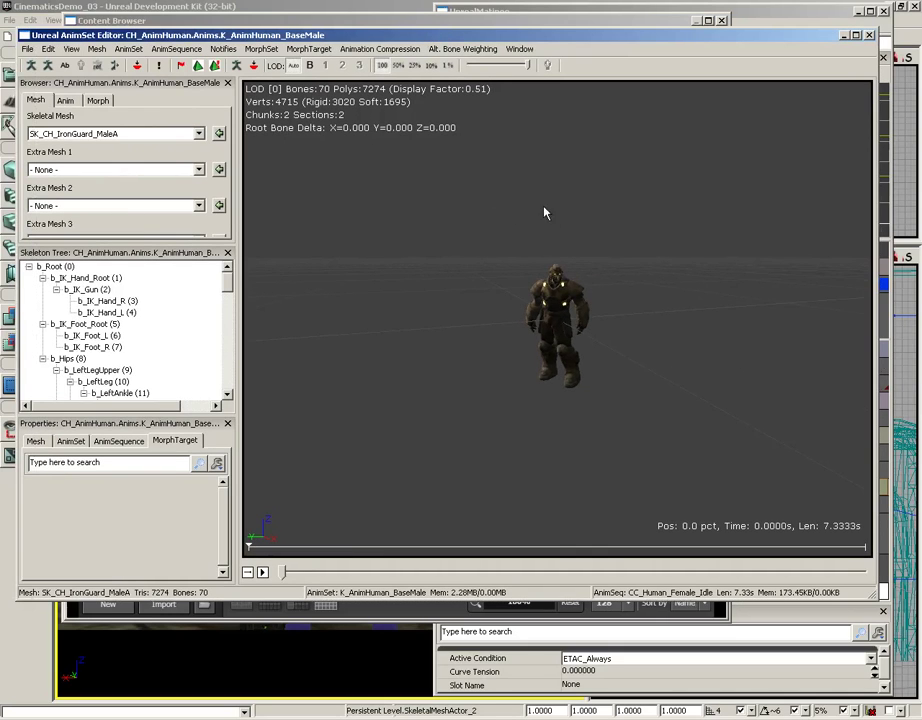
{"action": "scroll", "coordinate": [550, 187], "scroll_direction": "up", "scroll_amount": 5}
{"action": "left_click_drag", "start_coordinate": [540, 157], "coordinate": [506, 215]}
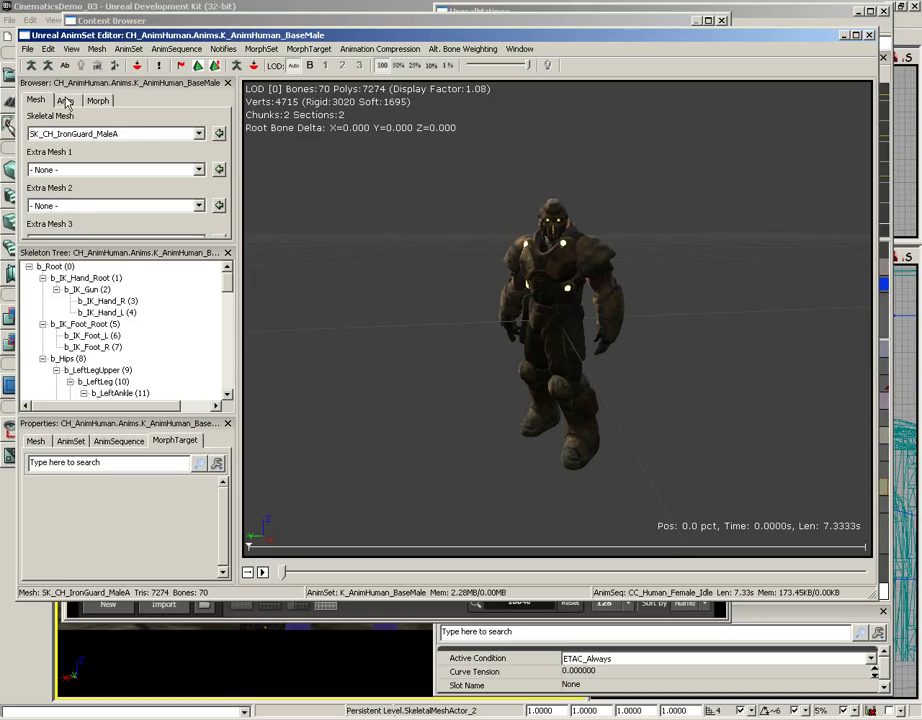
- Show the animation sequence list, resize its panels, and stop the CC_Human_Female_Idle preview
{"action": "left_click", "coordinate": [66, 103]}
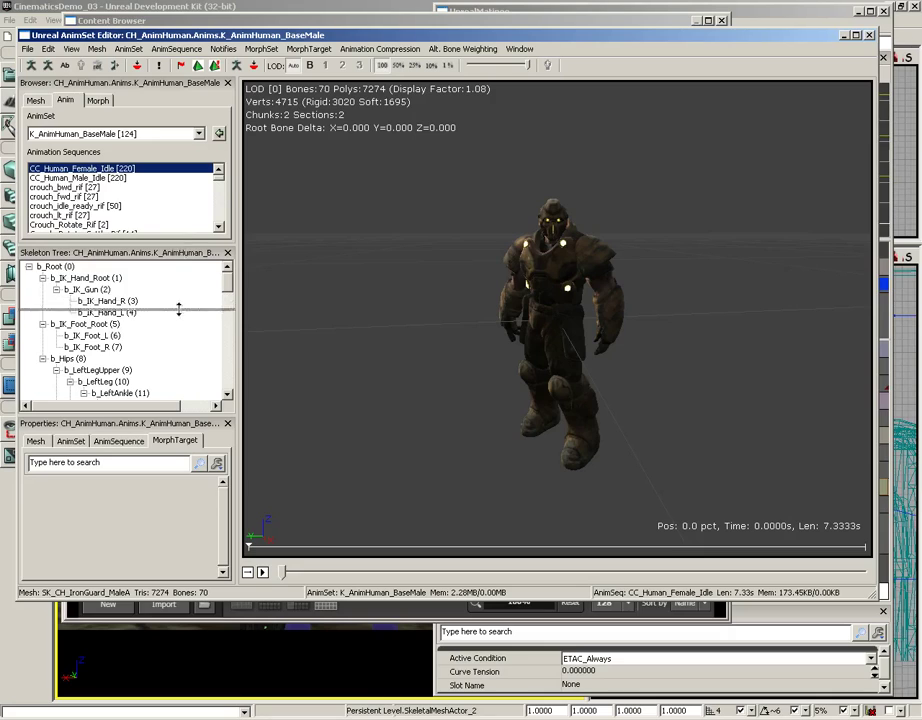
{"action": "left_click_drag", "start_coordinate": [180, 244], "coordinate": [180, 338]}
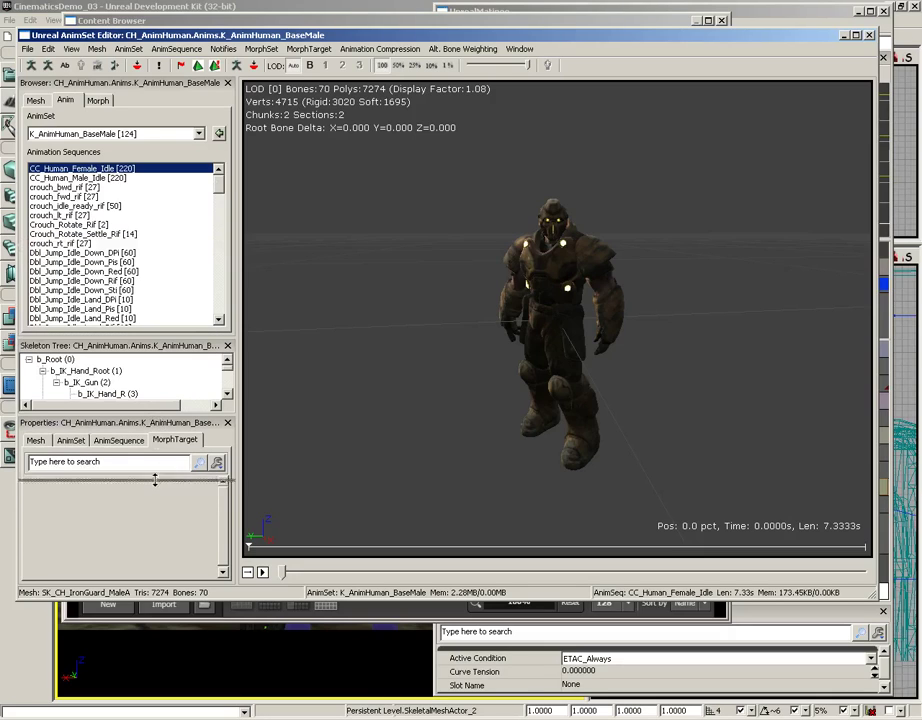
{"action": "left_click_drag", "start_coordinate": [155, 413], "coordinate": [155, 491]}
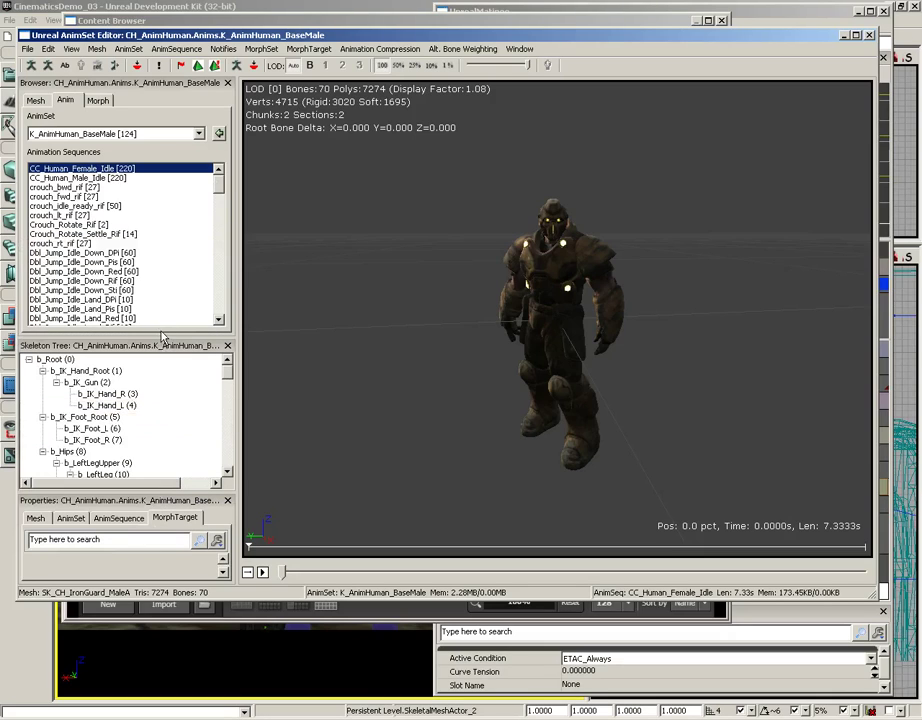
{"action": "left_click_drag", "start_coordinate": [160, 340], "coordinate": [160, 438]}
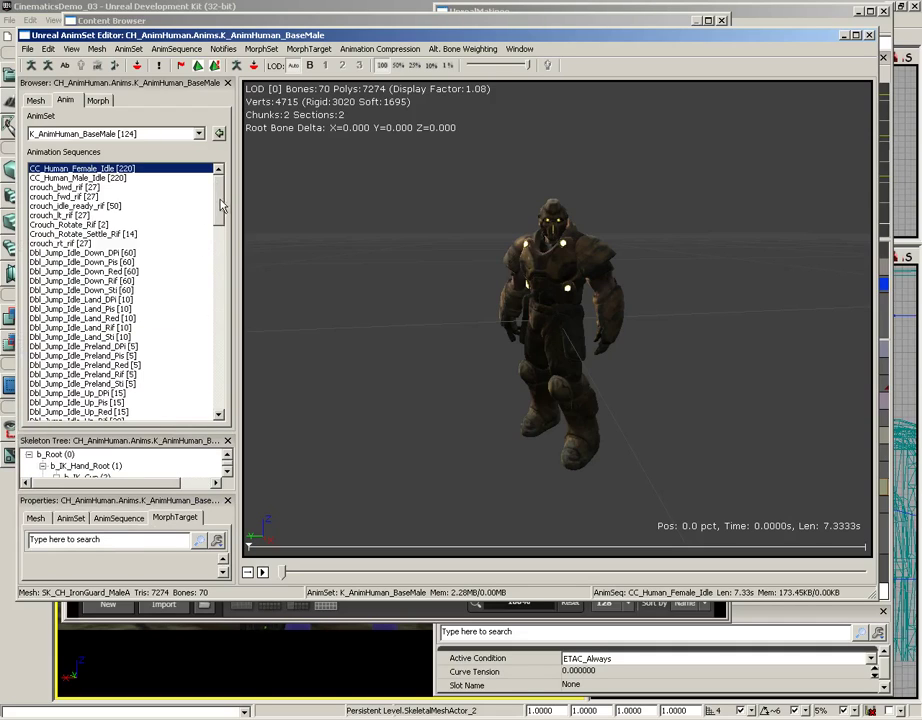
{"action": "scroll", "coordinate": [218, 229], "scroll_direction": "down", "scroll_amount": 4}
{"action": "left_click_drag", "start_coordinate": [218, 229], "coordinate": [218, 252]}
{"action": "scroll", "coordinate": [160, 182], "scroll_direction": "up", "scroll_amount": 5}
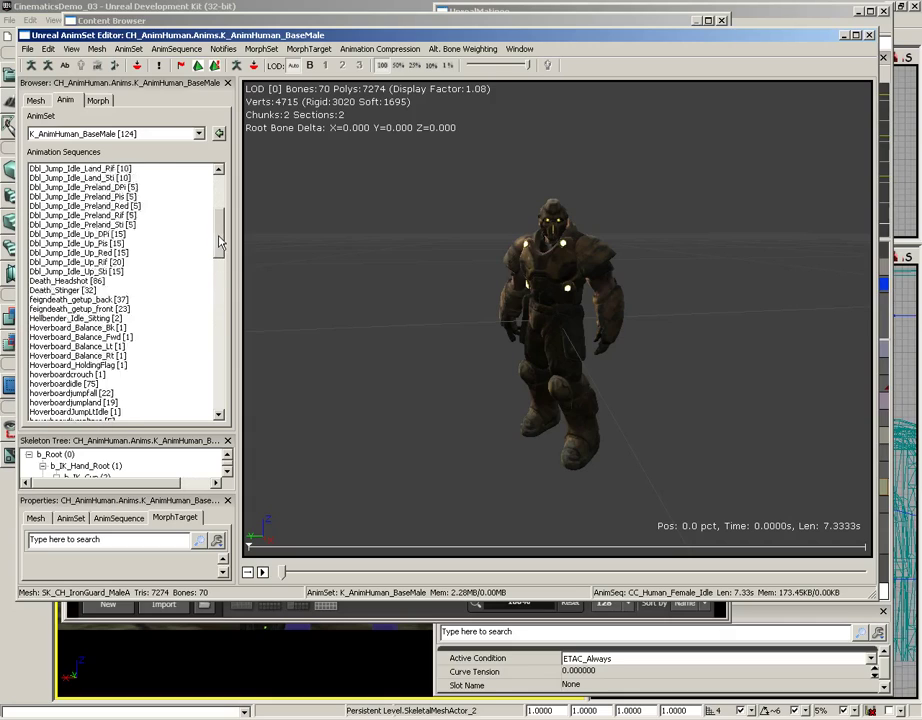
{"action": "scroll", "coordinate": [160, 182], "scroll_direction": "up", "scroll_amount": 4}
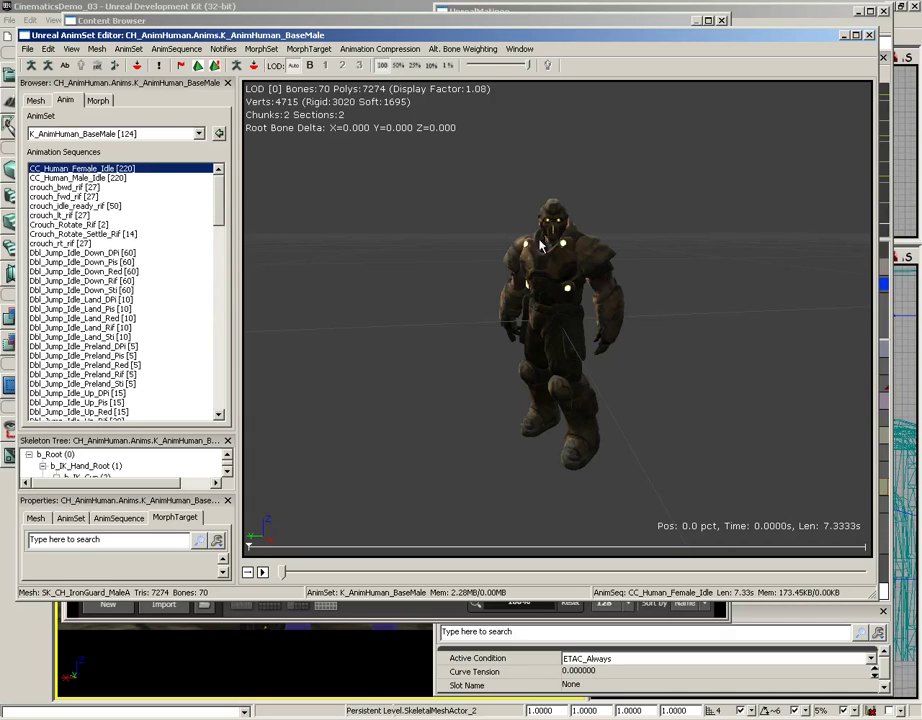
{"action": "left_click", "coordinate": [264, 571]}
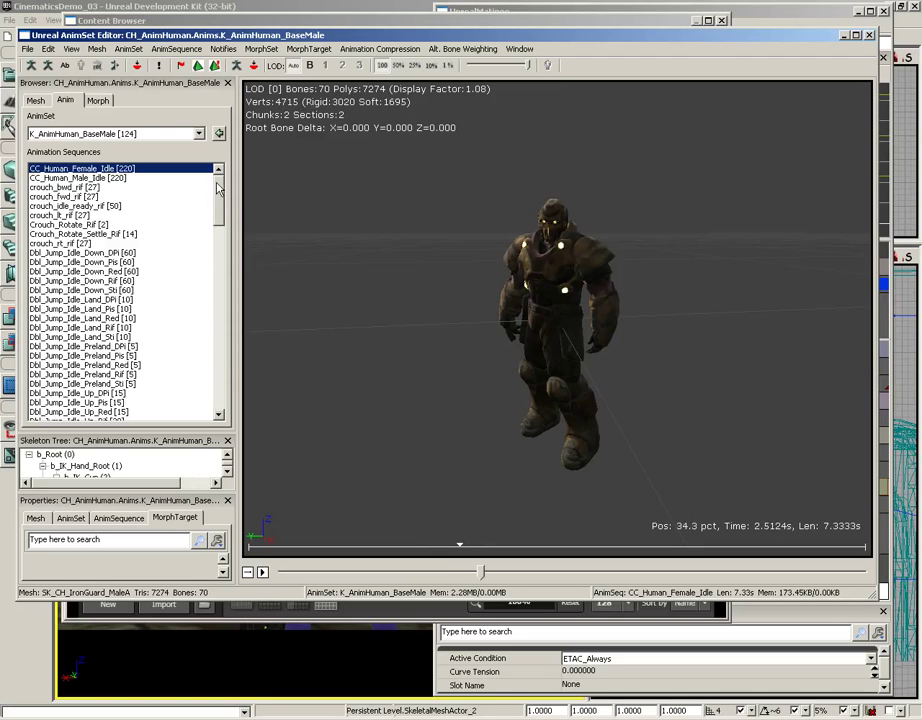
{"action": "scroll", "coordinate": [97, 190], "scroll_direction": "down", "scroll_amount": 4}
{"action": "scroll", "coordinate": [98, 215], "scroll_direction": "down", "scroll_amount": 4}
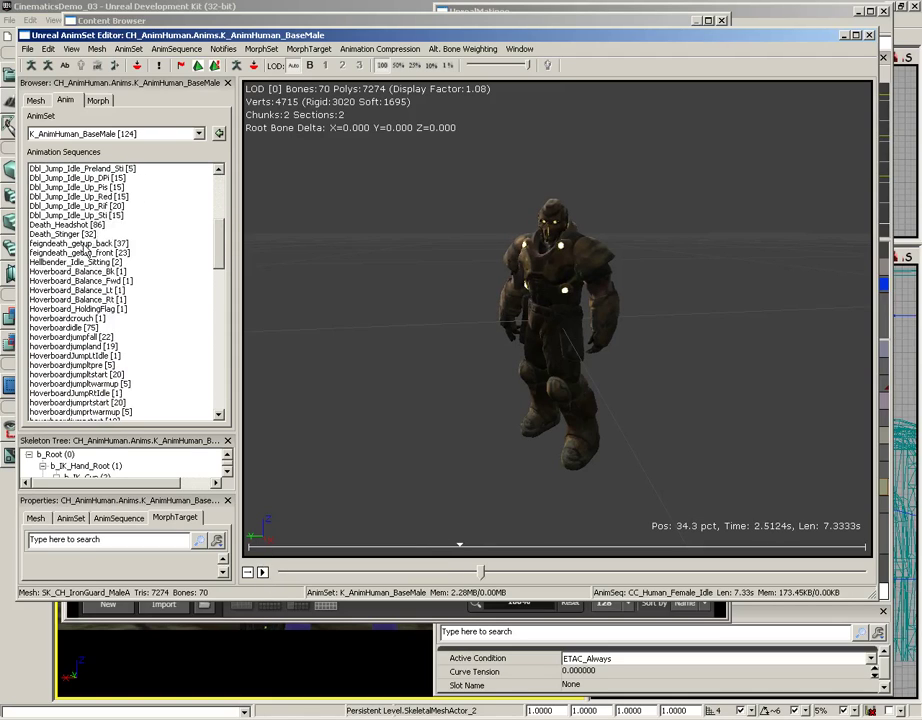
- Preview feigndeath_getup_back, BringItOn, Hoolahoop, BulletToTheHead, then play Taunt_UB_Slit_Throat fully
{"action": "left_click", "coordinate": [97, 242]}
{"action": "left_click", "coordinate": [262, 572]}
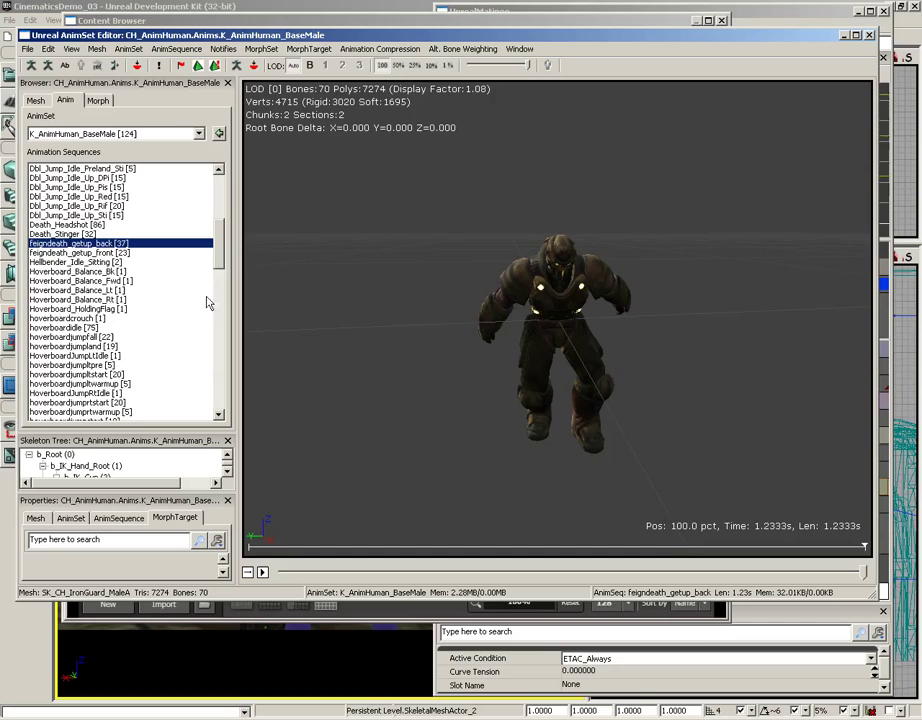
{"action": "left_click_drag", "start_coordinate": [219, 245], "coordinate": [219, 393]}
{"action": "left_click", "coordinate": [97, 338]}
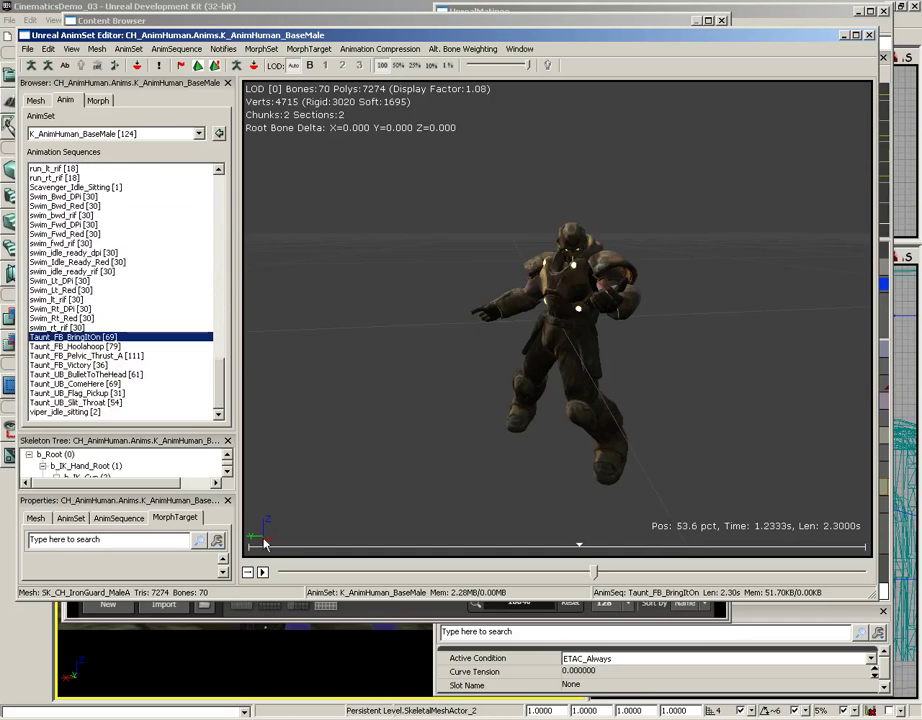
{"action": "left_click", "coordinate": [263, 572]}
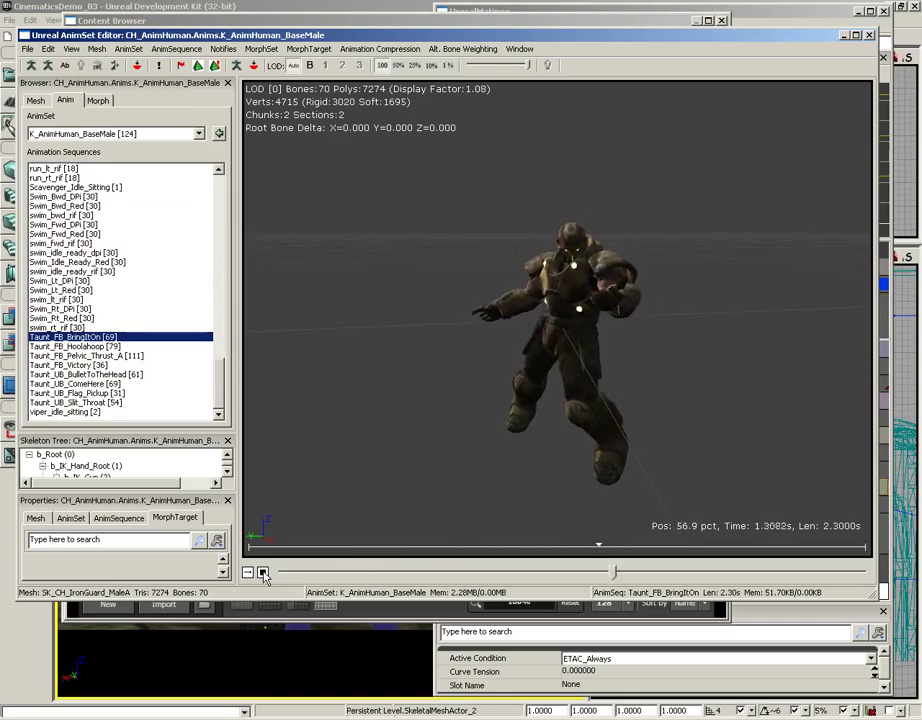
{"action": "left_click", "coordinate": [114, 348]}
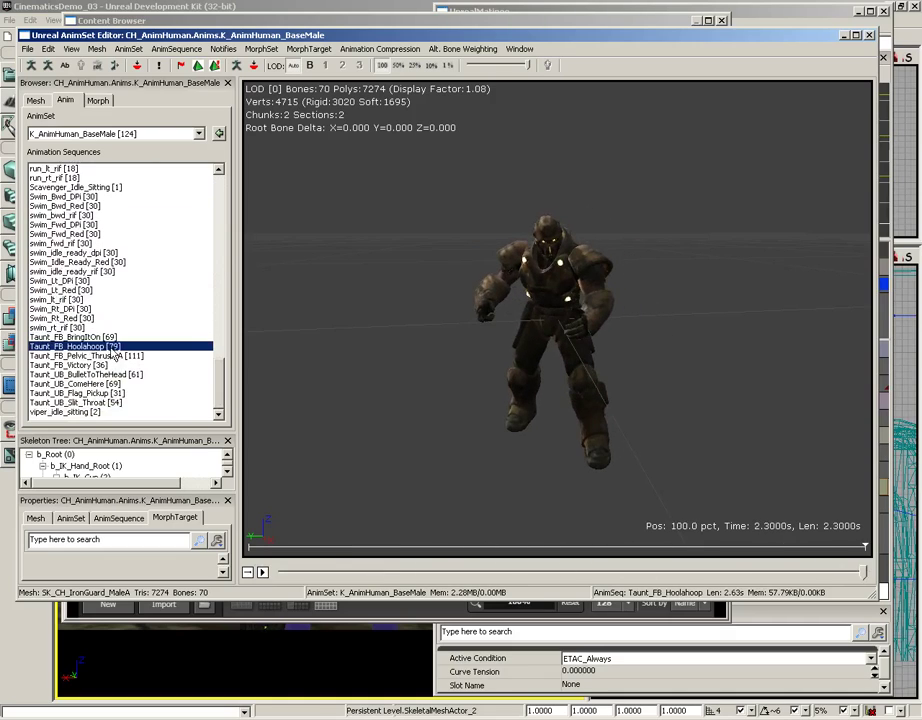
{"action": "left_click", "coordinate": [263, 572]}
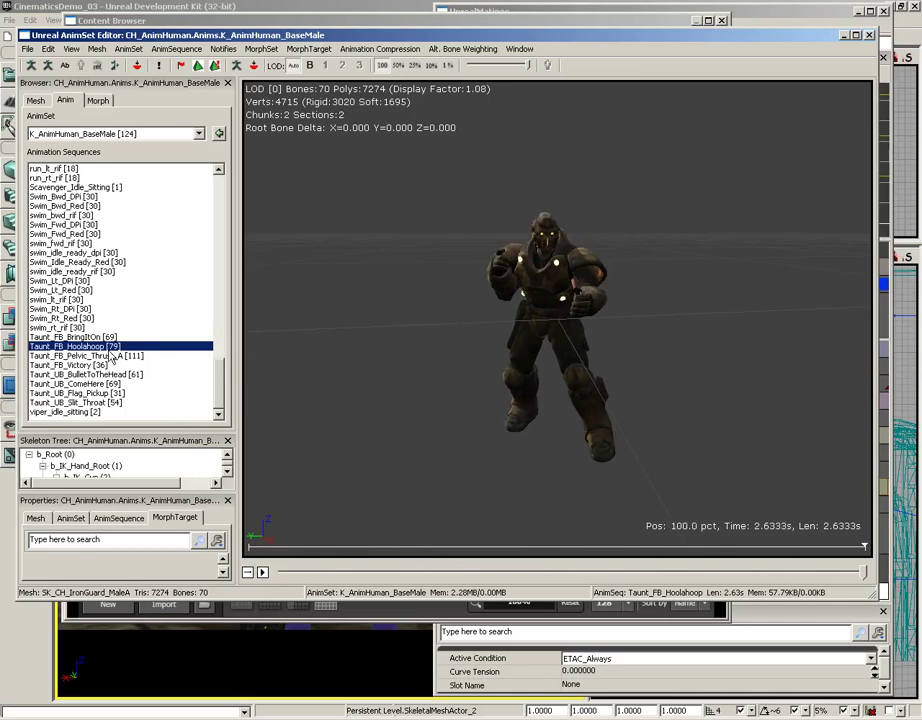
{"action": "left_click", "coordinate": [108, 374]}
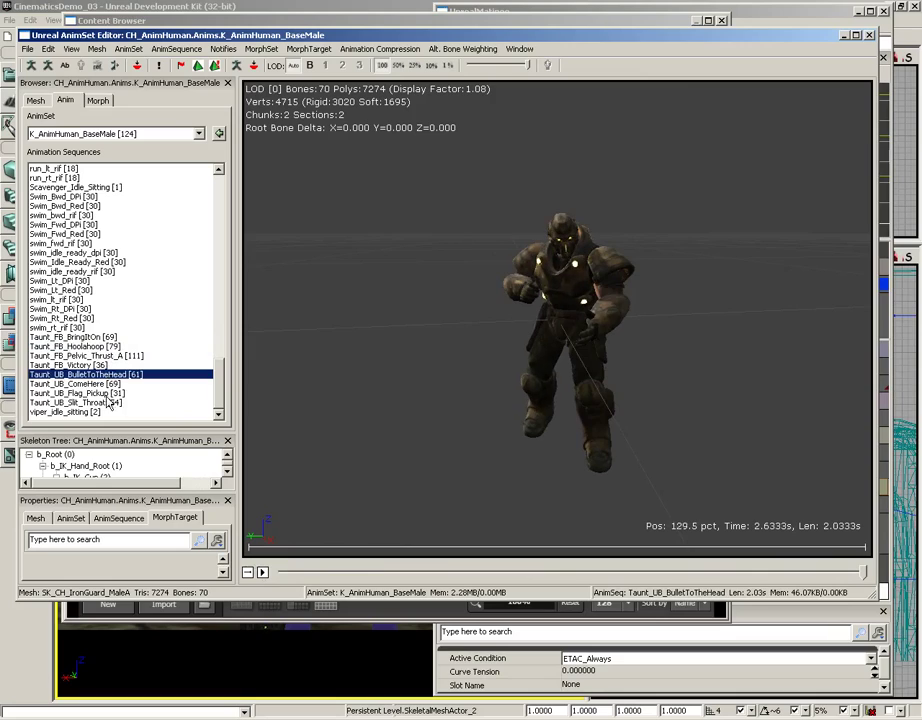
{"action": "left_click", "coordinate": [107, 402]}
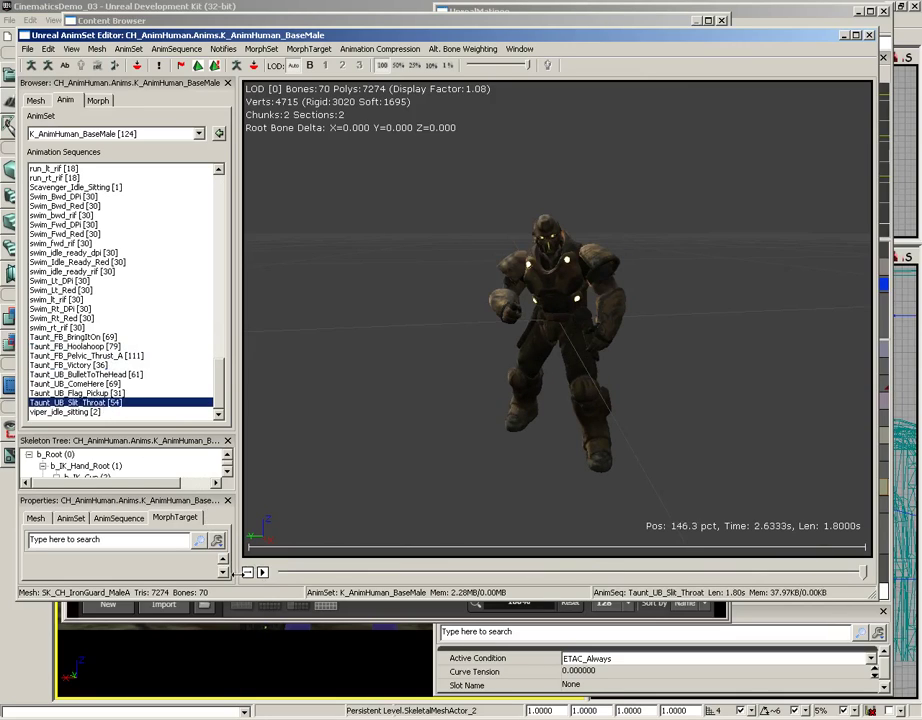
{"action": "left_click", "coordinate": [263, 574]}
- Close the editors and key Taunt_UB_Slit_Throat on the EnemyRobot Anim track at 4.00 seconds
{"action": "left_click", "coordinate": [869, 36]}
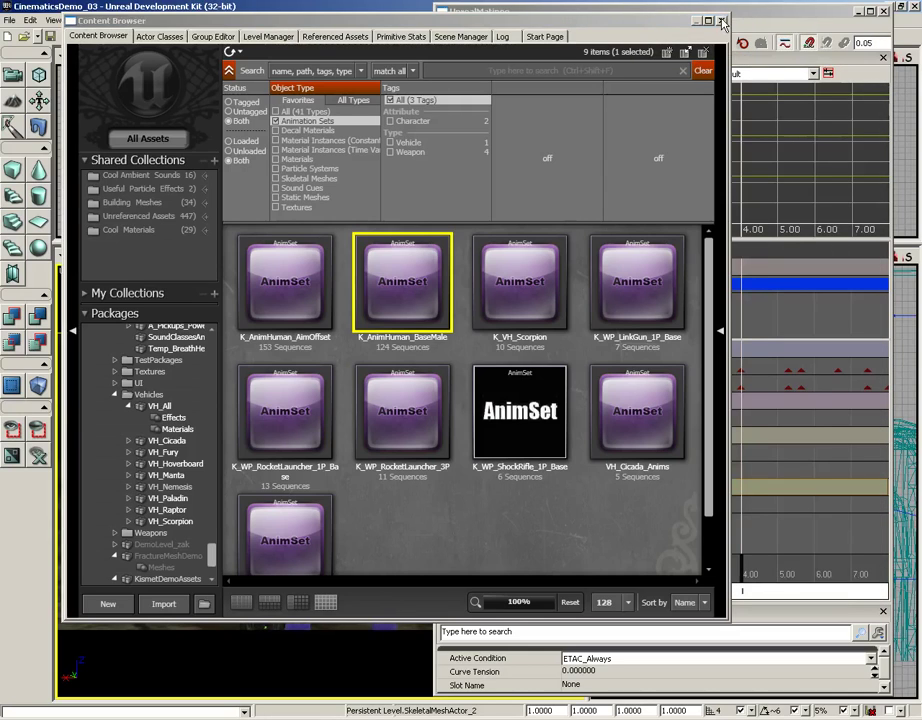
{"action": "left_click", "coordinate": [723, 21]}
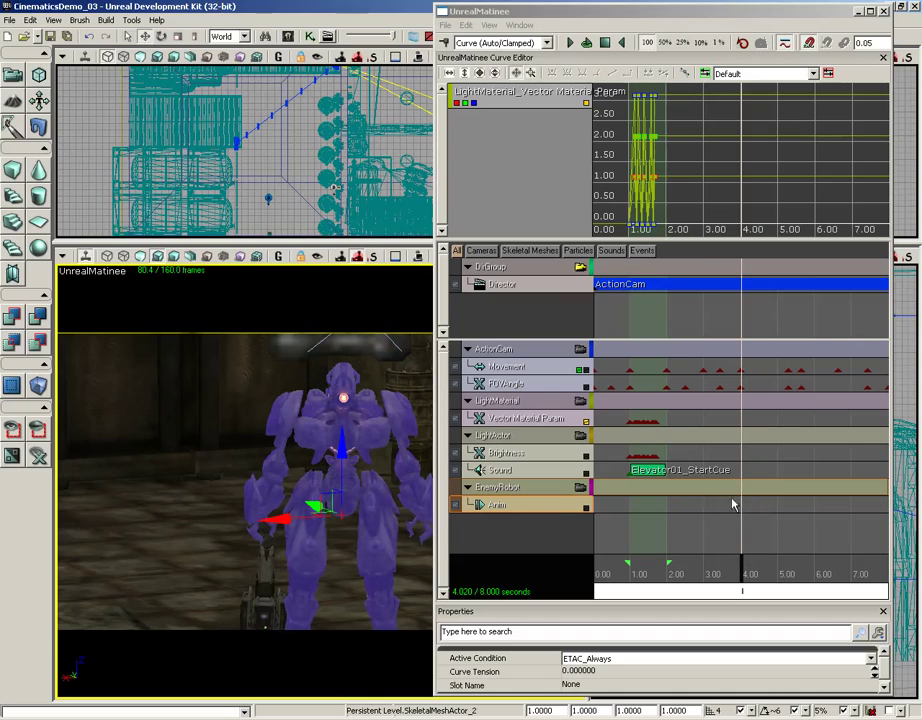
{"action": "left_click", "coordinate": [558, 508]}
{"action": "key", "text": "Return"}
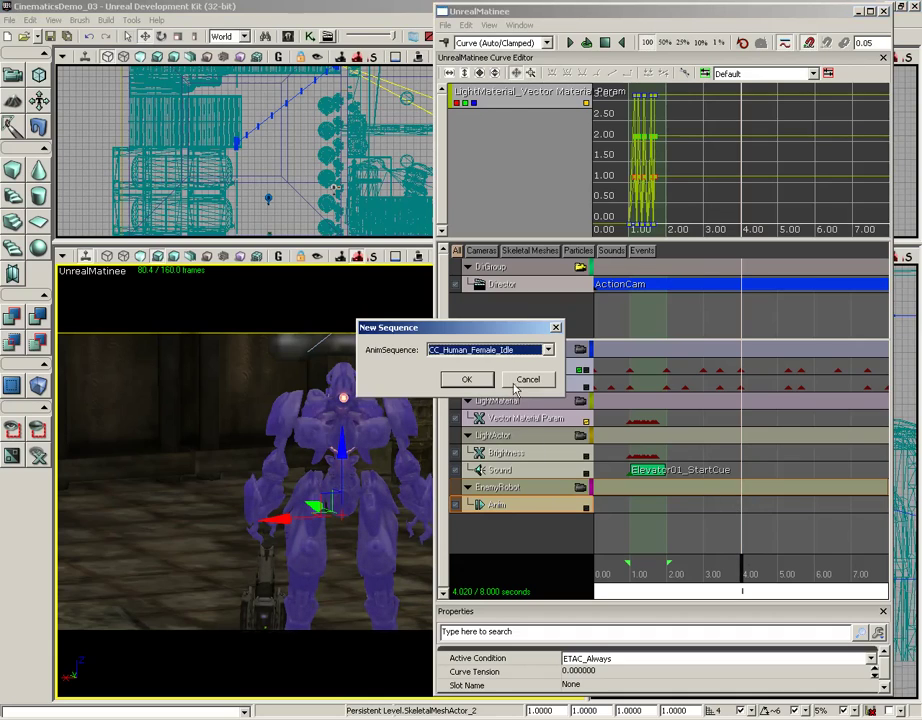
{"action": "left_click", "coordinate": [548, 350]}
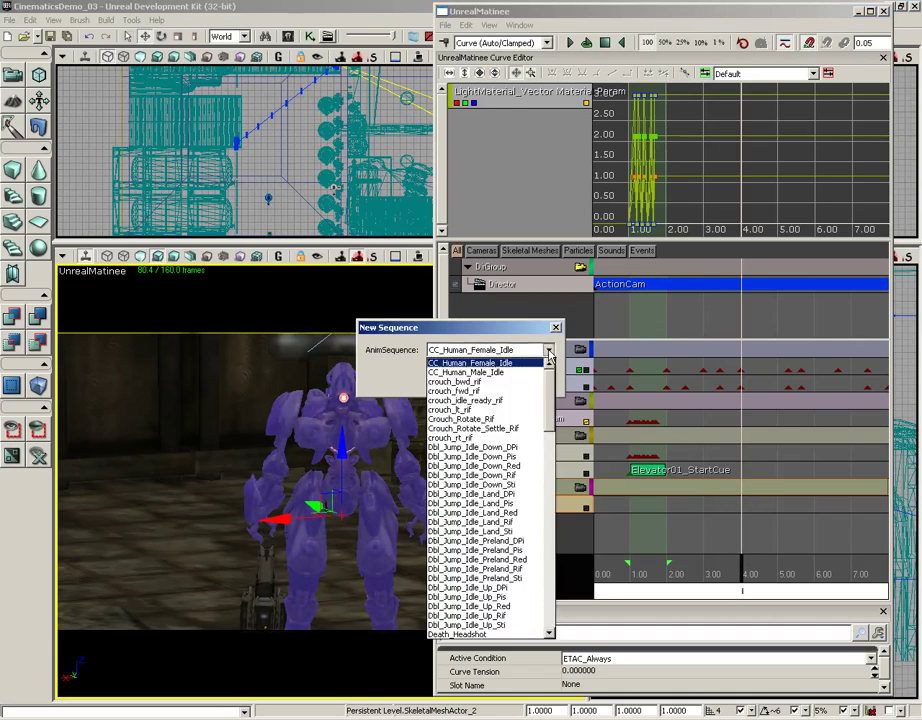
{"action": "left_click_drag", "start_coordinate": [549, 397], "coordinate": [549, 605]}
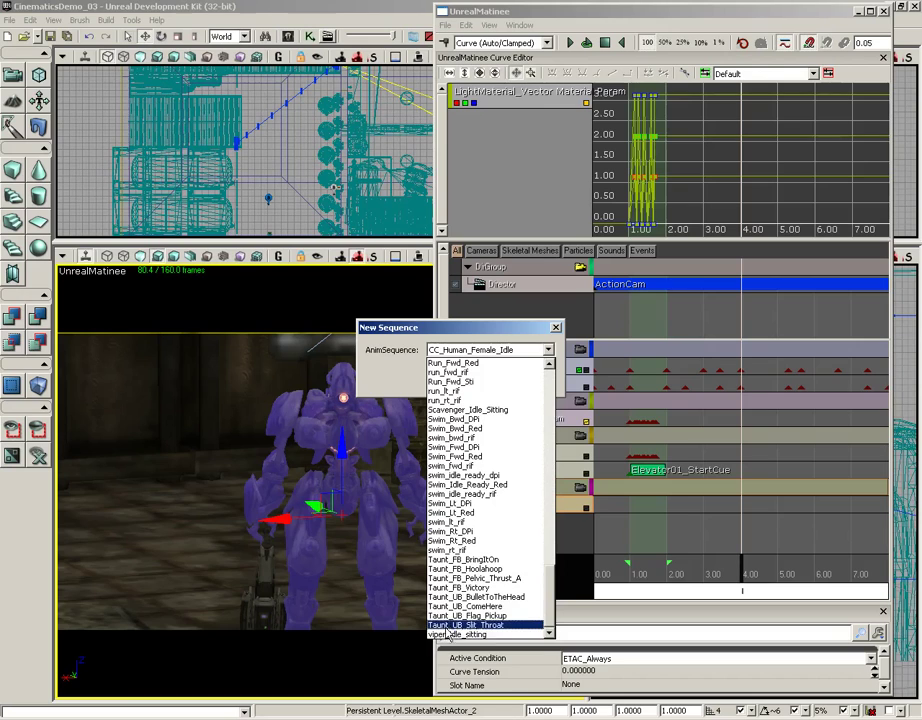
{"action": "left_click", "coordinate": [488, 626]}
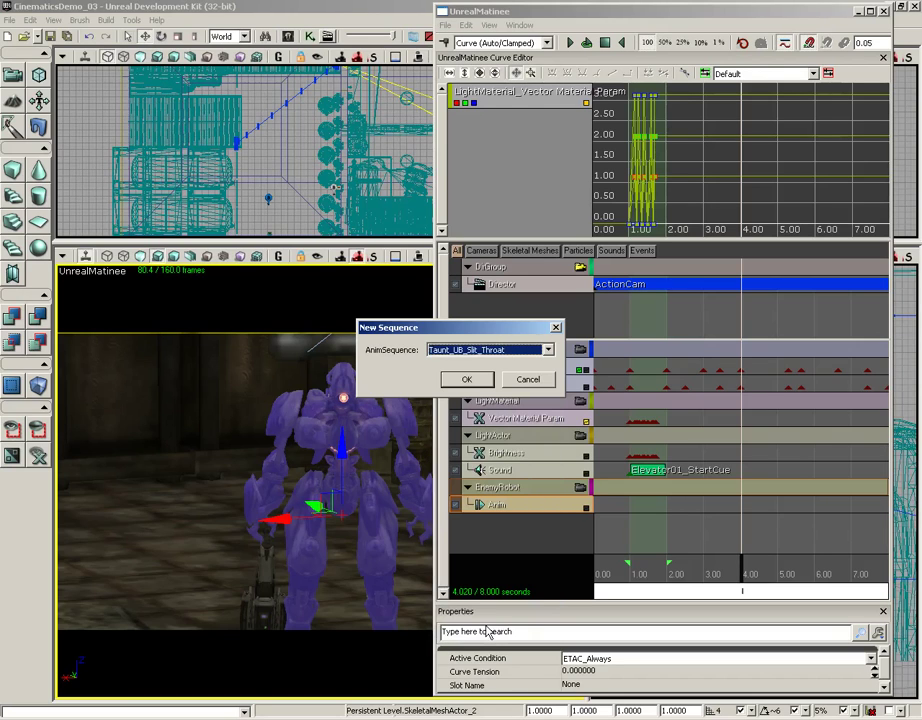
{"action": "left_click", "coordinate": [466, 380]}
- Move the Taunt_UB_Slit_Throat key back to about 3.85 seconds and scrub to check the pose
{"action": "mouse_move", "coordinate": [740, 574]}
{"action": "left_mouse_down"}
{"action": "mouse_move", "coordinate": [816, 573]}
{"action": "mouse_move", "coordinate": [770, 567]}
{"action": "left_mouse_up"}
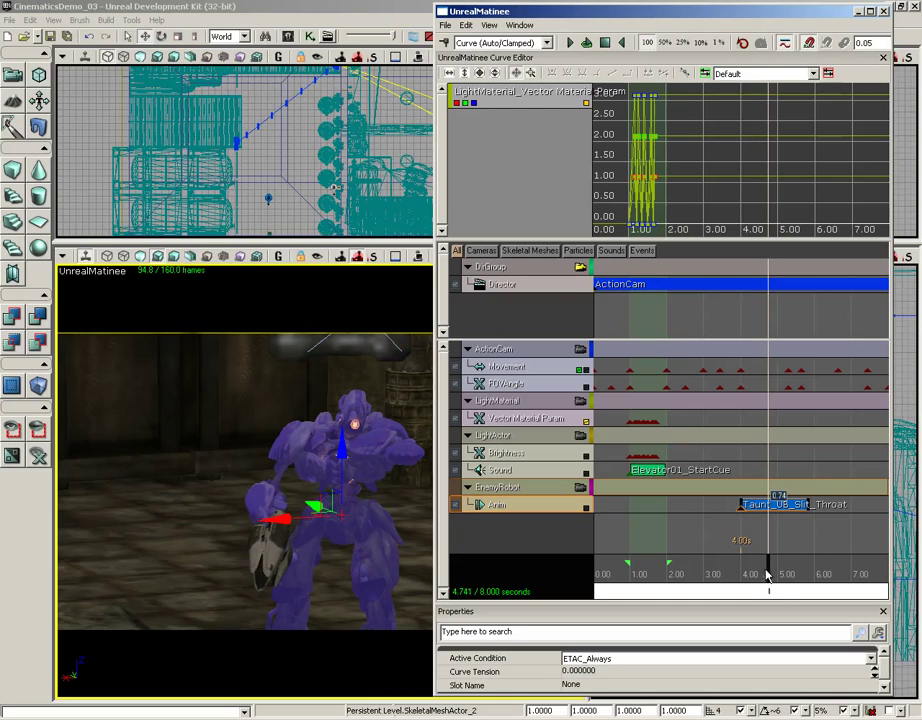
{"action": "left_click_drag", "start_coordinate": [767, 573], "coordinate": [750, 572]}
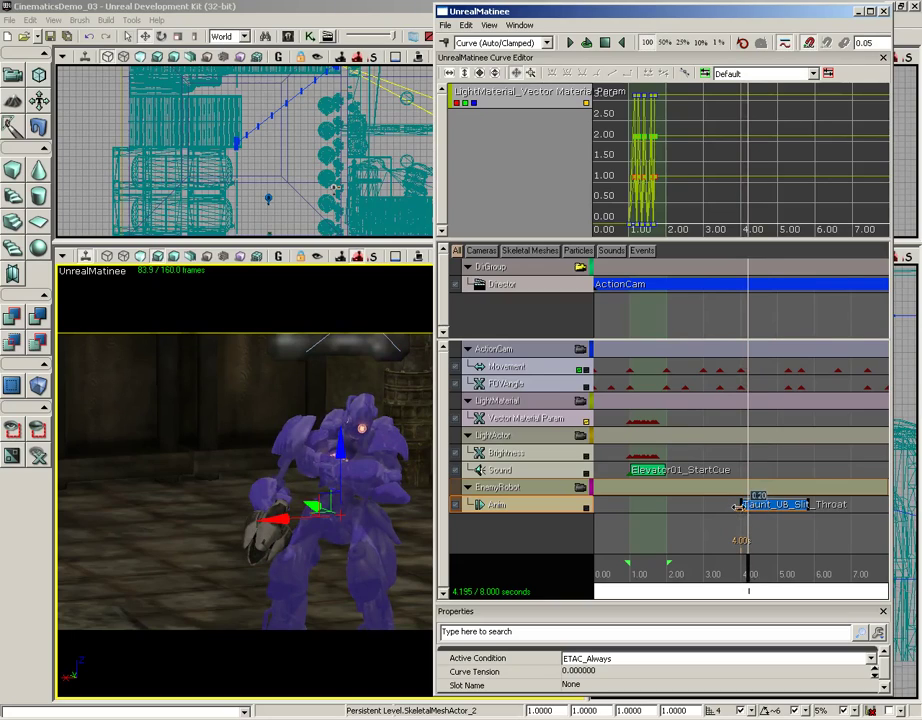
{"action": "left_click_drag", "start_coordinate": [741, 505], "coordinate": [735, 505]}
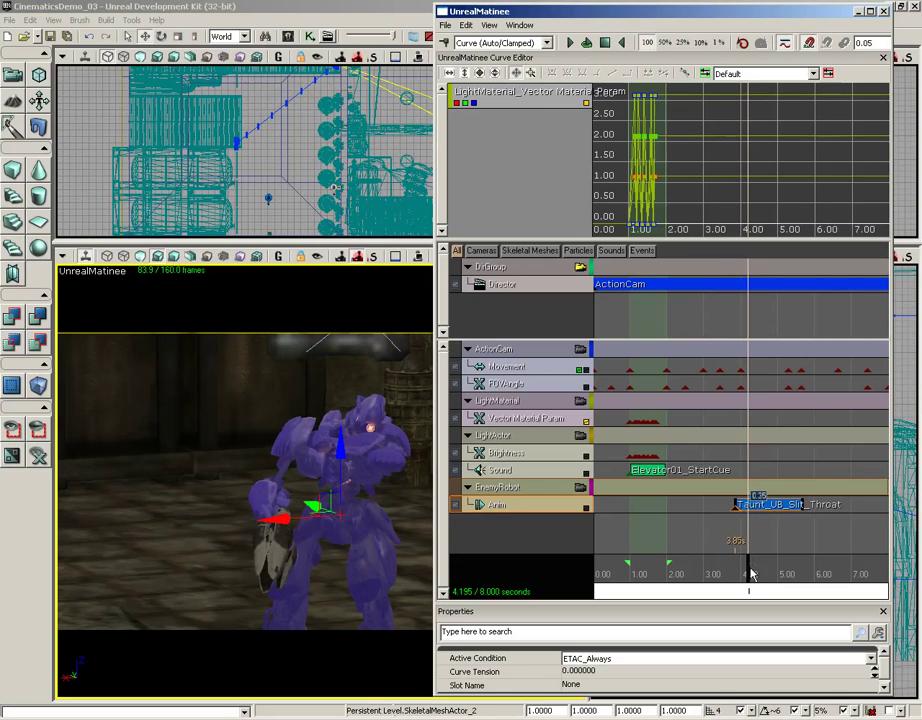
{"action": "left_click_drag", "start_coordinate": [750, 571], "coordinate": [738, 572]}
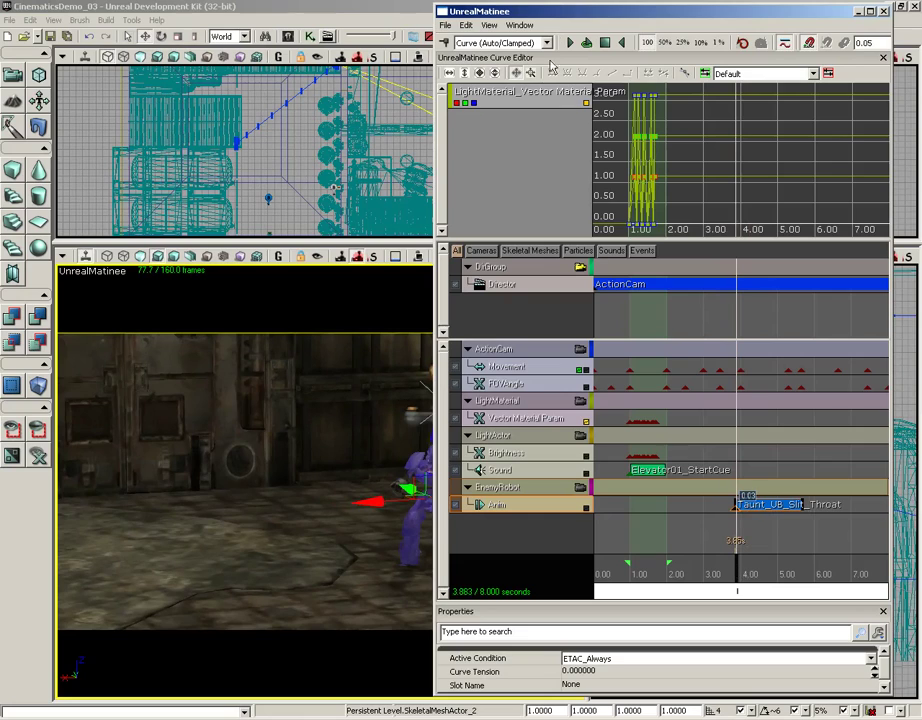
{"action": "left_click_drag", "start_coordinate": [553, 13], "coordinate": [707, 13]}
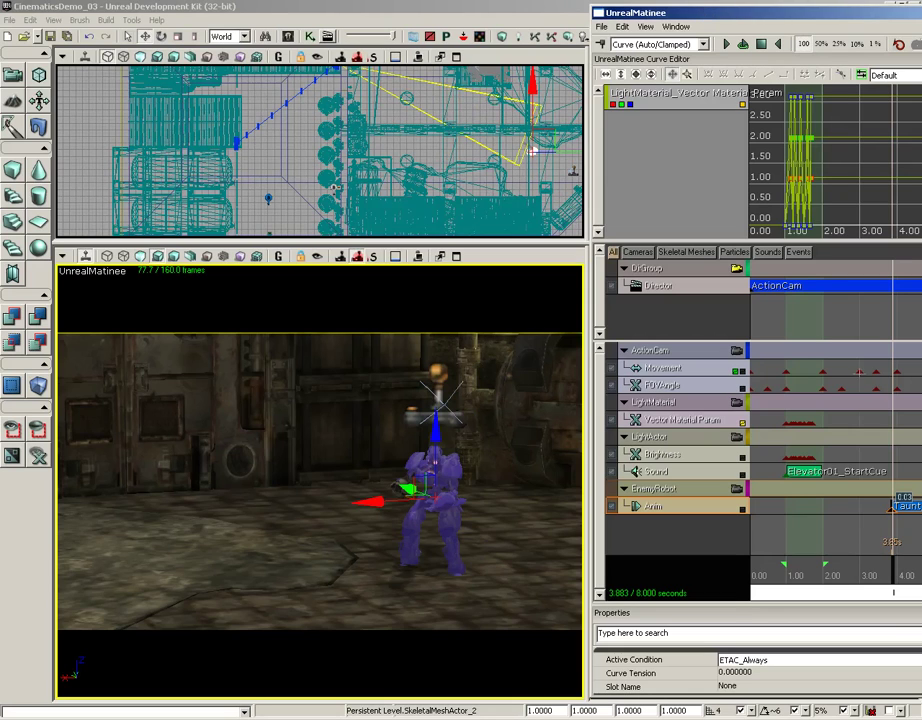
{"action": "scroll", "coordinate": [820, 450], "scroll_direction": "down", "scroll_amount": 2}
{"action": "scroll", "coordinate": [803, 447], "scroll_direction": "down", "scroll_amount": 1}
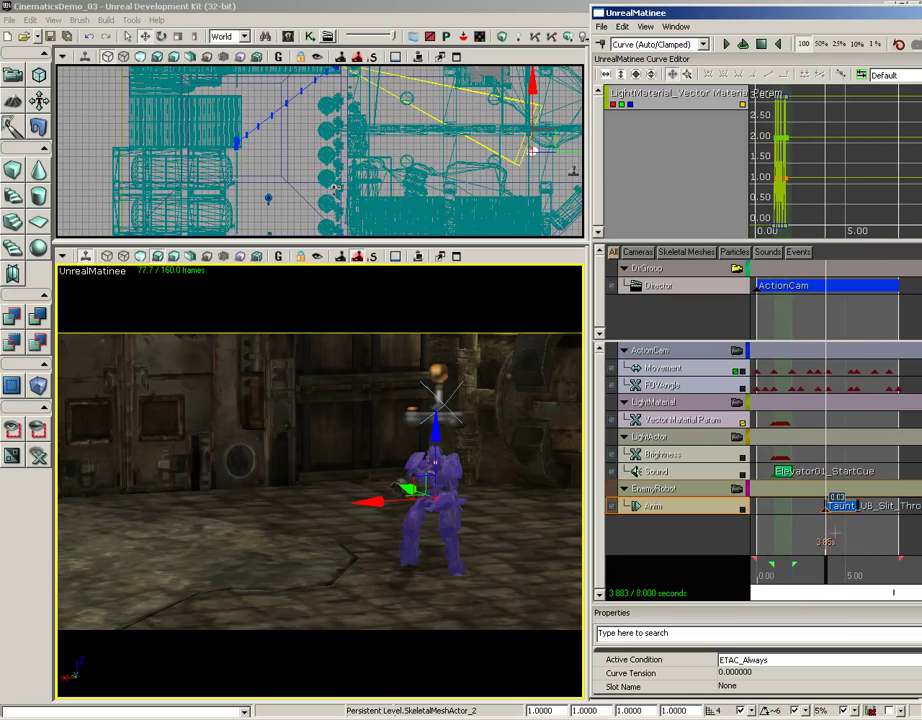
{"action": "left_click", "coordinate": [826, 572]}
{"action": "mouse_move", "coordinate": [826, 572]}
{"action": "left_mouse_down"}
{"action": "mouse_move", "coordinate": [857, 575]}
{"action": "mouse_move", "coordinate": [813, 572]}
{"action": "mouse_move", "coordinate": [830, 573]}
{"action": "left_mouse_up"}
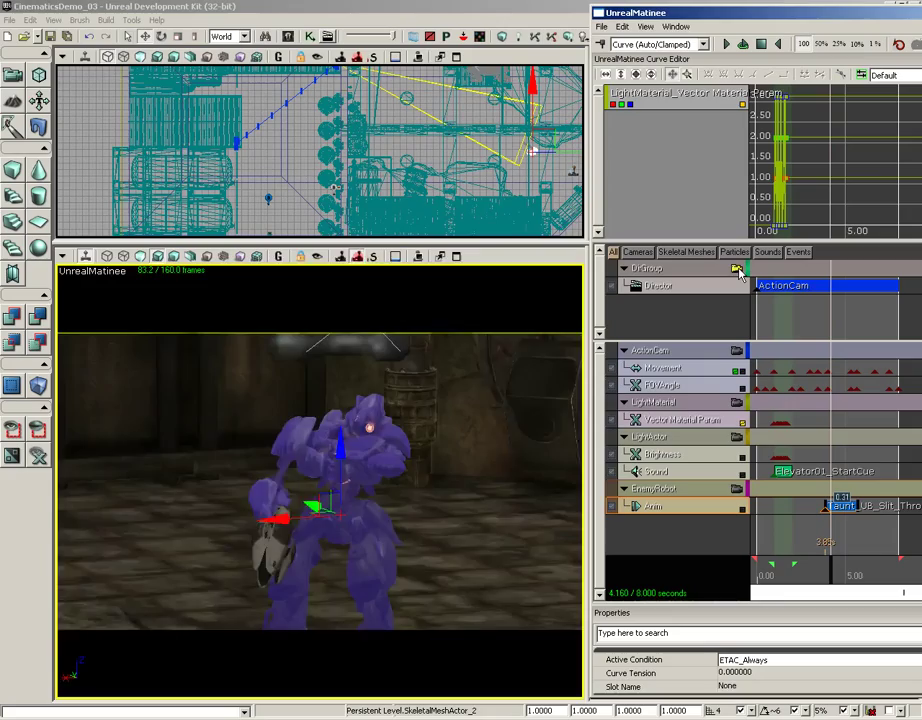
{"action": "left_click", "coordinate": [737, 269]}
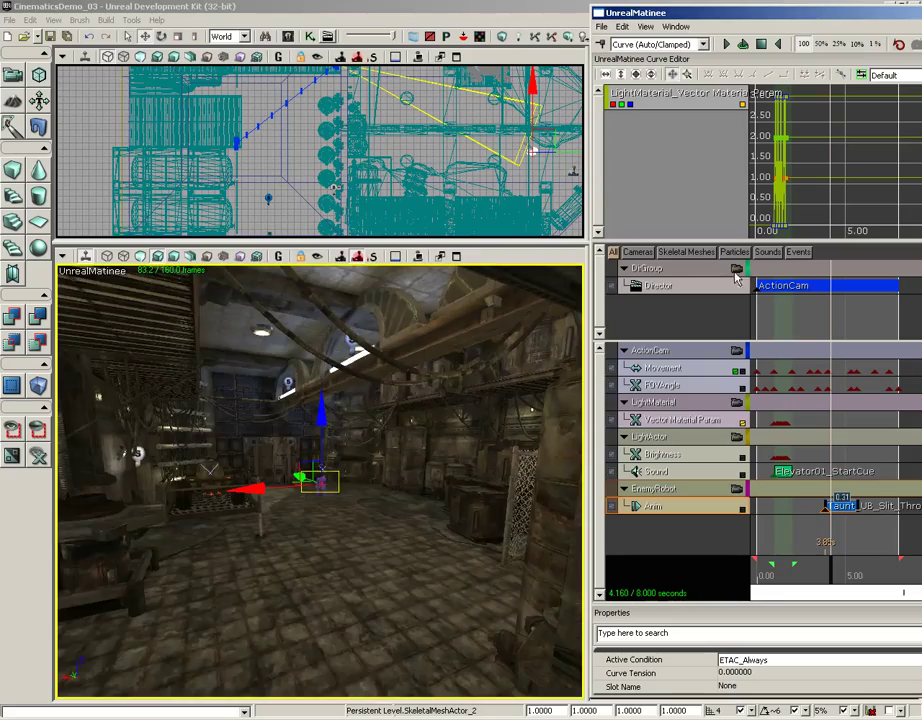
{"action": "mouse_move", "coordinate": [320, 480]}
{"action": "left_mouse_down"}
{"action": "mouse_move", "coordinate": [318, 500]}
{"action": "mouse_move", "coordinate": [320, 460]}
{"action": "left_mouse_up"}
{"action": "mouse_move", "coordinate": [828, 577]}
{"action": "left_mouse_down"}
{"action": "mouse_move", "coordinate": [809, 572]}
{"action": "mouse_move", "coordinate": [868, 572]}
{"action": "mouse_move", "coordinate": [813, 570]}
{"action": "mouse_move", "coordinate": [858, 570]}
{"action": "left_mouse_up"}
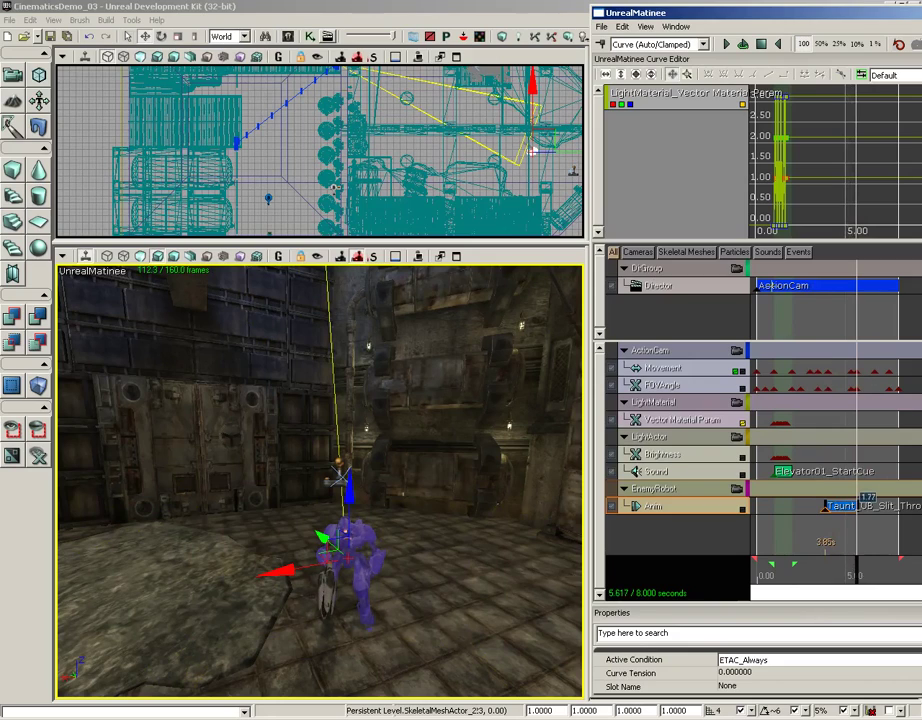
{"action": "left_click", "coordinate": [737, 270]}
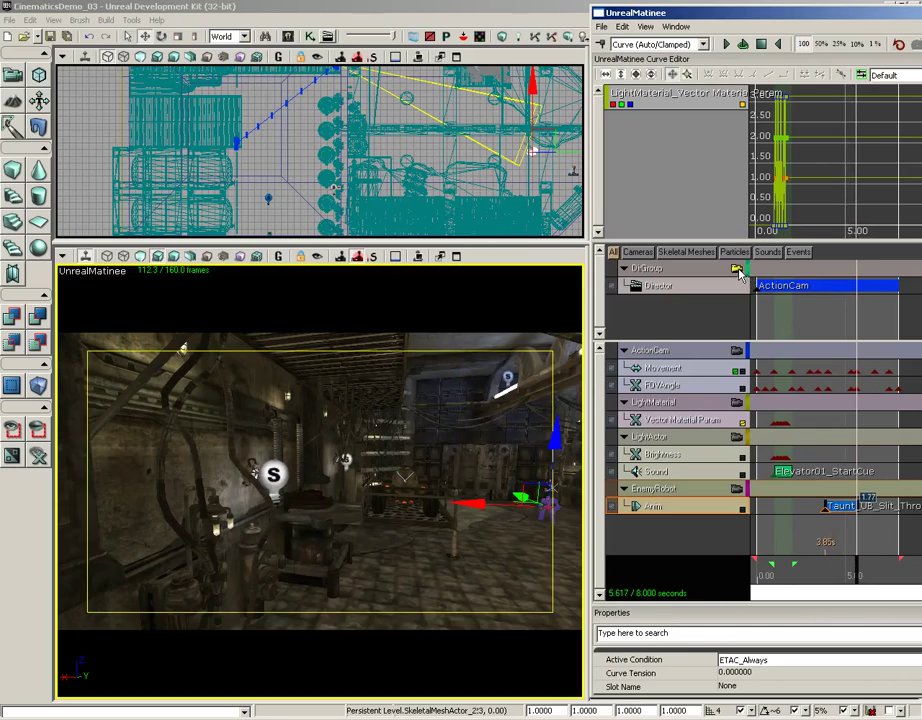
- Rewind and replay the Matinee sequence through to its 8.000 s end
{"action": "left_click", "coordinate": [761, 46]}
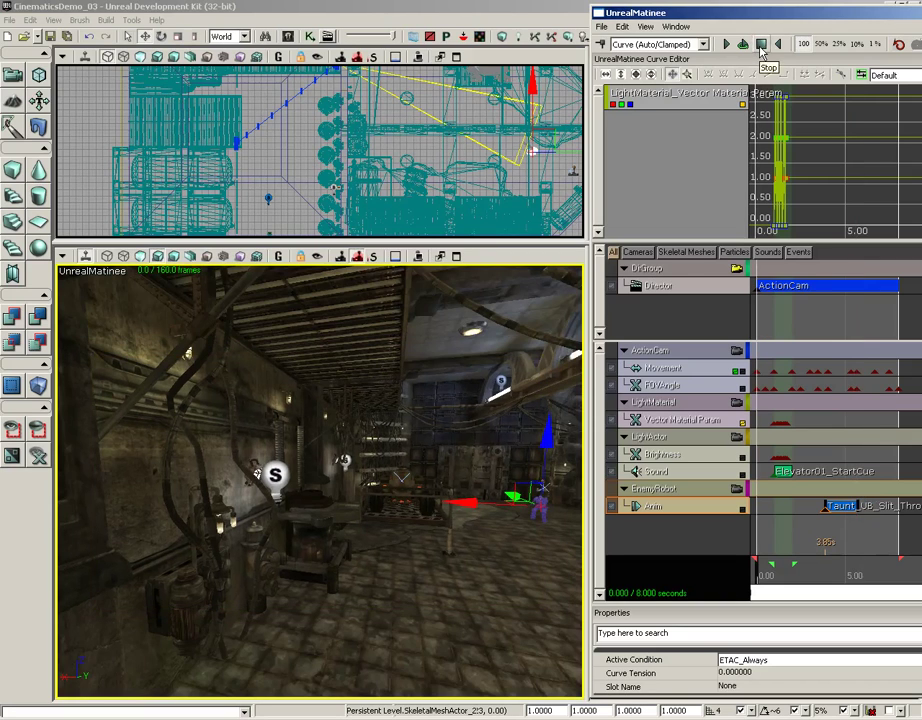
{"action": "left_click", "coordinate": [728, 46]}
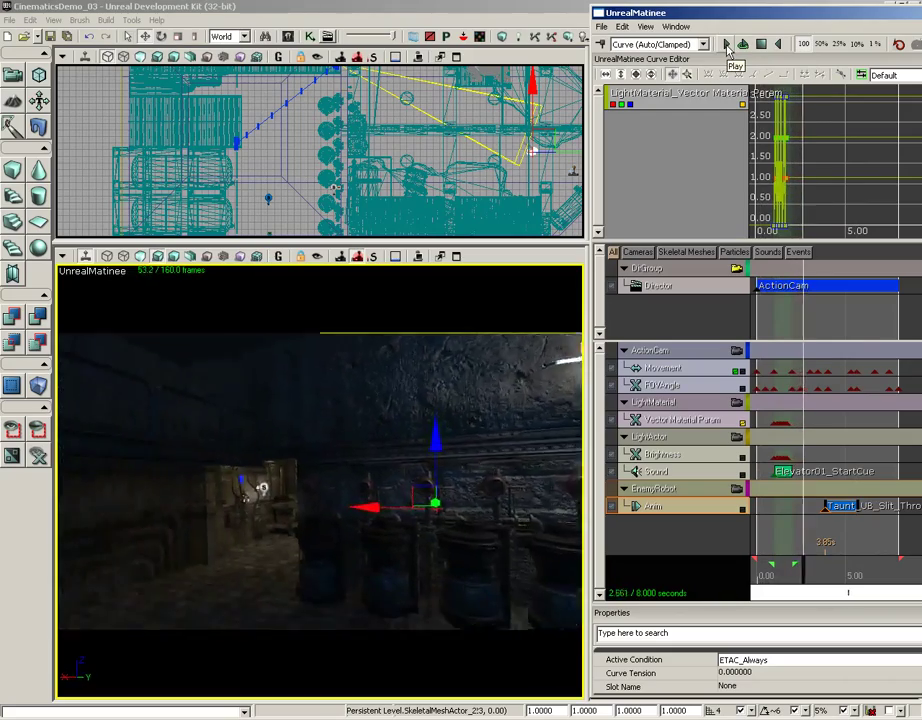
{"action": "left_click", "coordinate": [760, 46]}
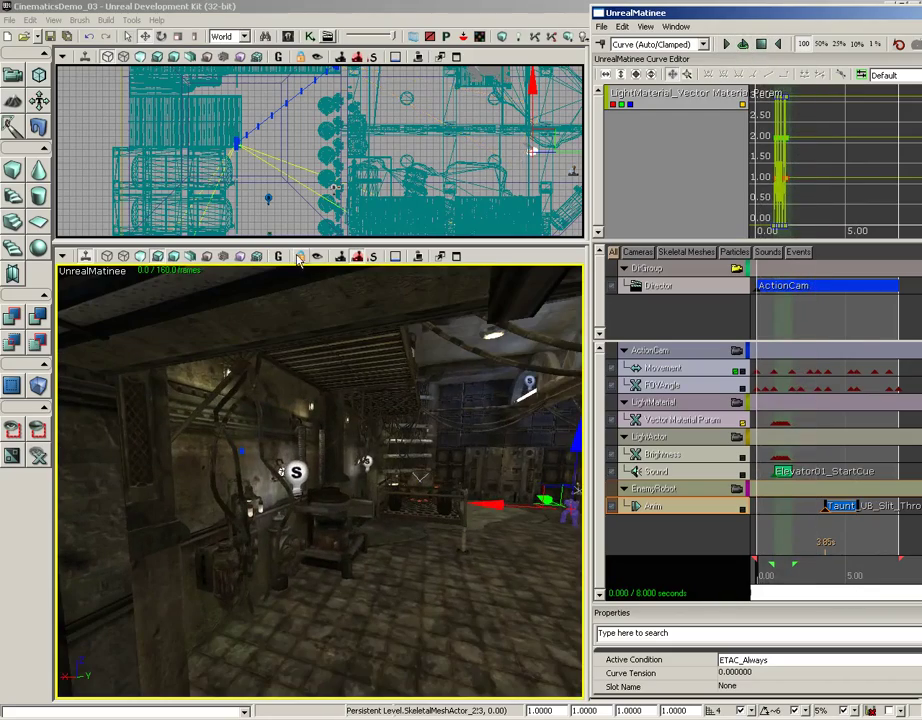
{"action": "left_click", "coordinate": [728, 46]}
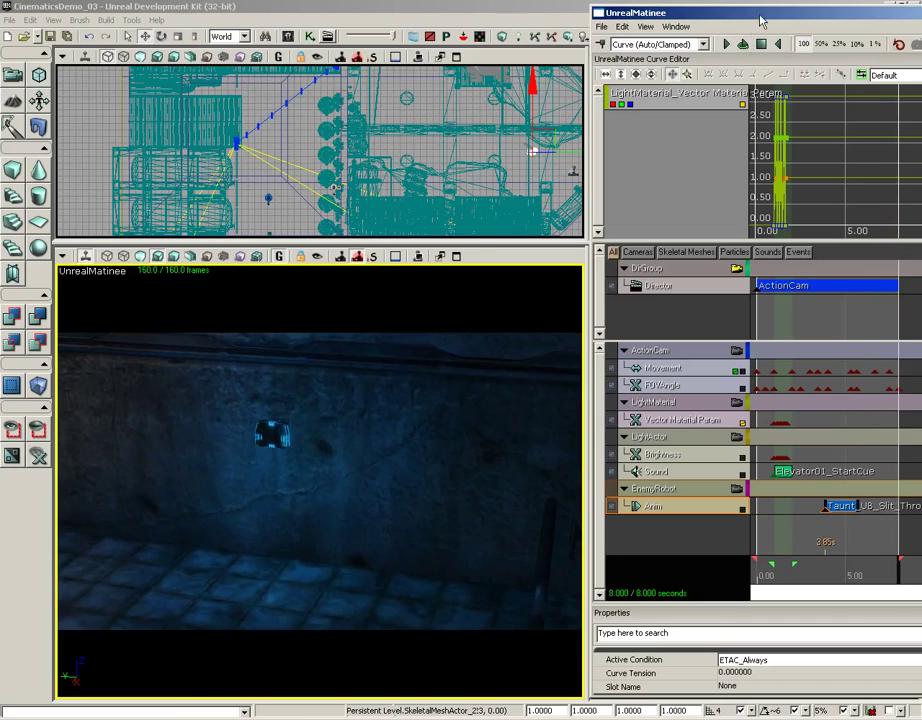
{"action": "mouse_move", "coordinate": [788, 14]}
{"action": "left_mouse_down"}
{"action": "mouse_move", "coordinate": [660, 16]}
{"action": "mouse_move", "coordinate": [650, 8]}
{"action": "left_mouse_up"}
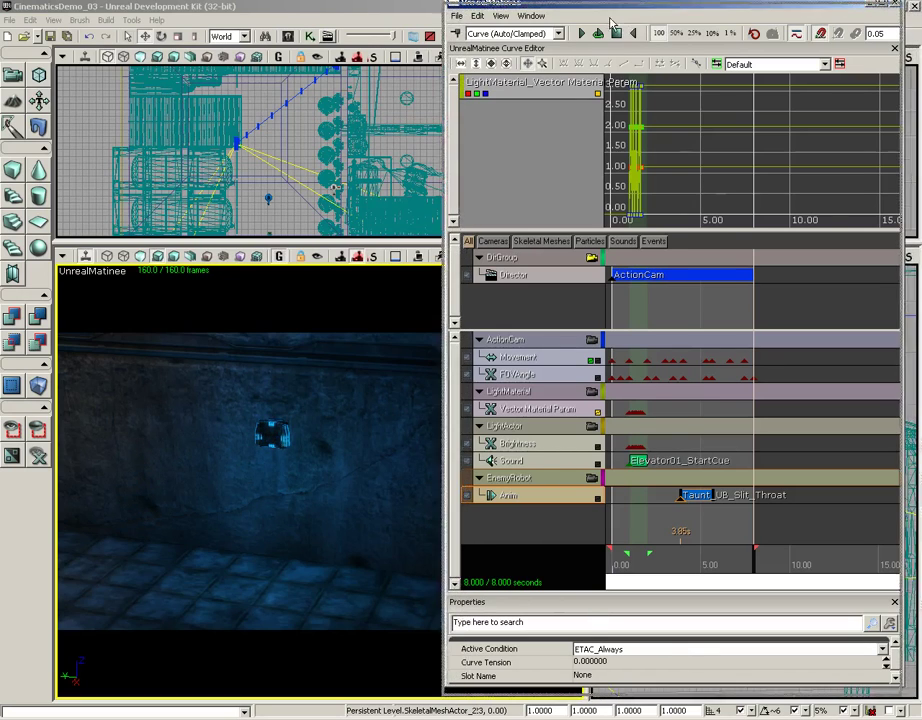
- Show all object types in the Content Browser and expand the KismetDemoAssets package
{"action": "left_click_drag", "start_coordinate": [614, 14], "coordinate": [684, 23]}
{"action": "left_click", "coordinate": [481, 38]}
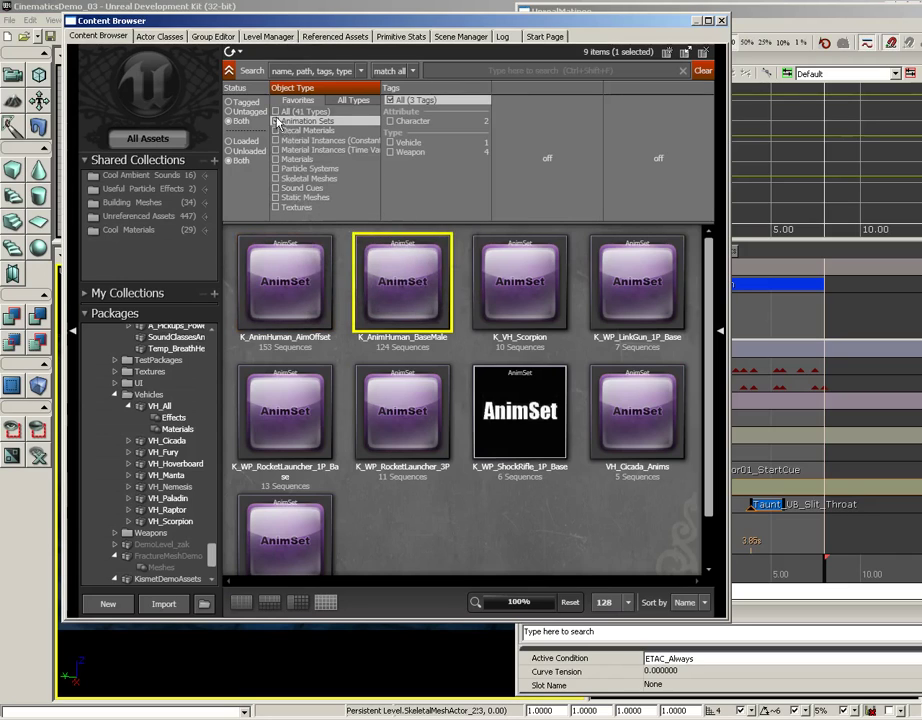
{"action": "left_click", "coordinate": [290, 111]}
{"action": "double_click", "coordinate": [168, 578]}
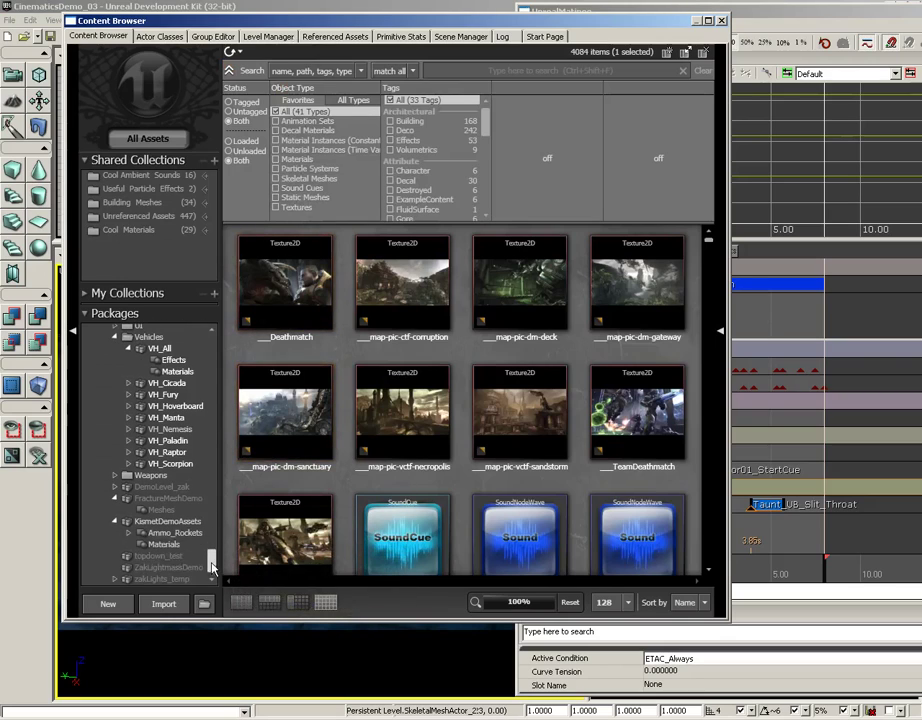
{"action": "scroll", "coordinate": [178, 533], "scroll_direction": "down", "scroll_amount": 2}
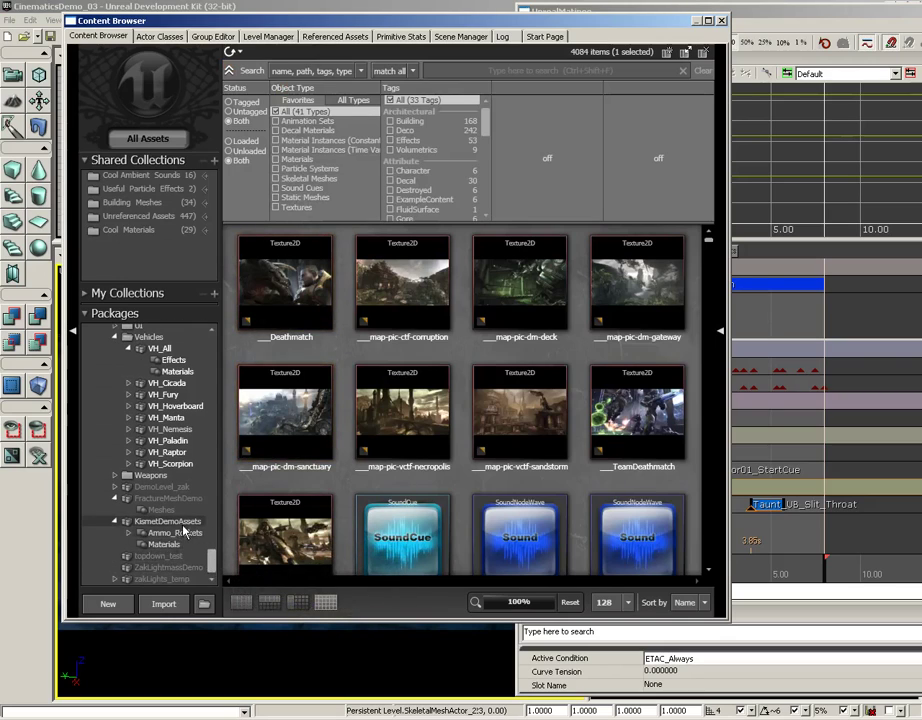
- Search 'corrupt' and select the A_BotStatus_Corrupt_UnitInPosition sound wave
{"action": "left_click", "coordinate": [508, 71]}
{"action": "type", "text": "corrupt"}
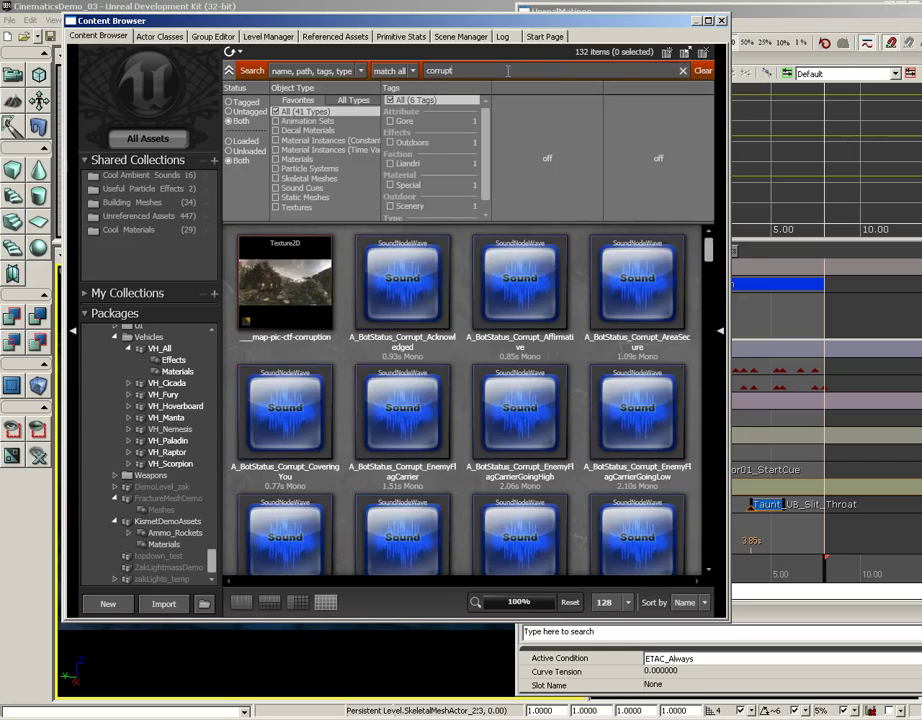
{"action": "left_click", "coordinate": [416, 282]}
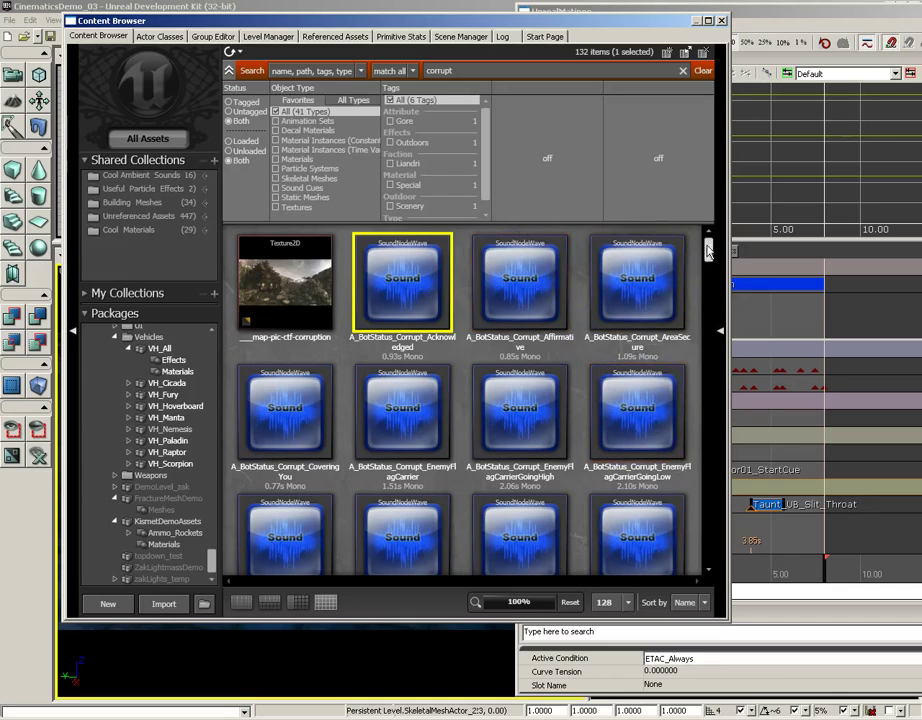
{"action": "left_click_drag", "start_coordinate": [708, 251], "coordinate": [710, 290]}
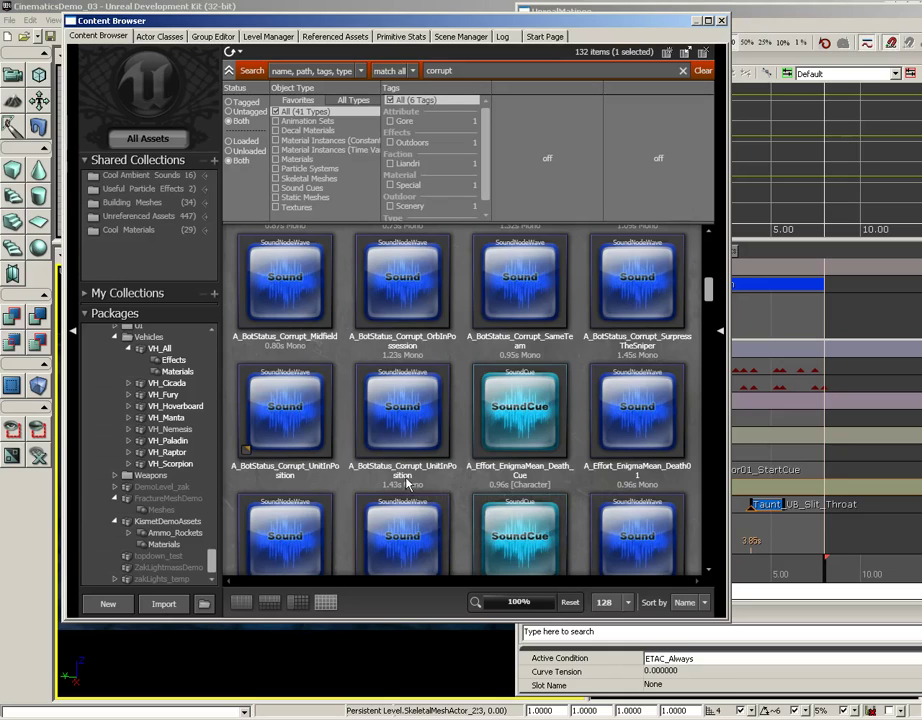
{"action": "left_click", "coordinate": [407, 428]}
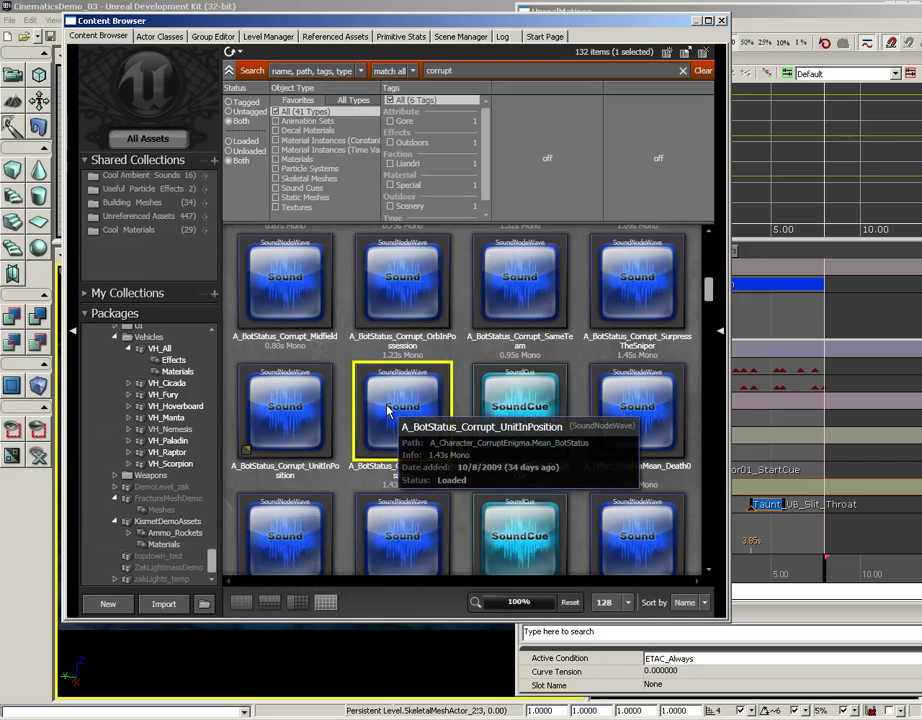
- Filter to the KismetDemoAssets package and clear the 'corrupt' search to list all six assets
{"action": "left_click", "coordinate": [176, 522]}
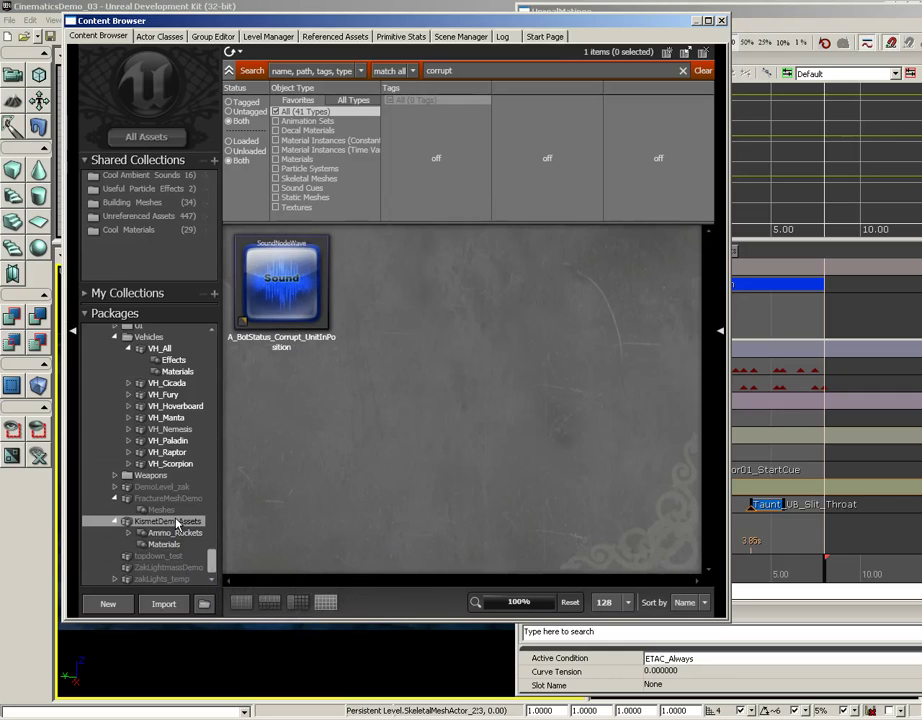
{"action": "left_click", "coordinate": [176, 532]}
{"action": "left_click", "coordinate": [165, 521]}
{"action": "left_click", "coordinate": [704, 70]}
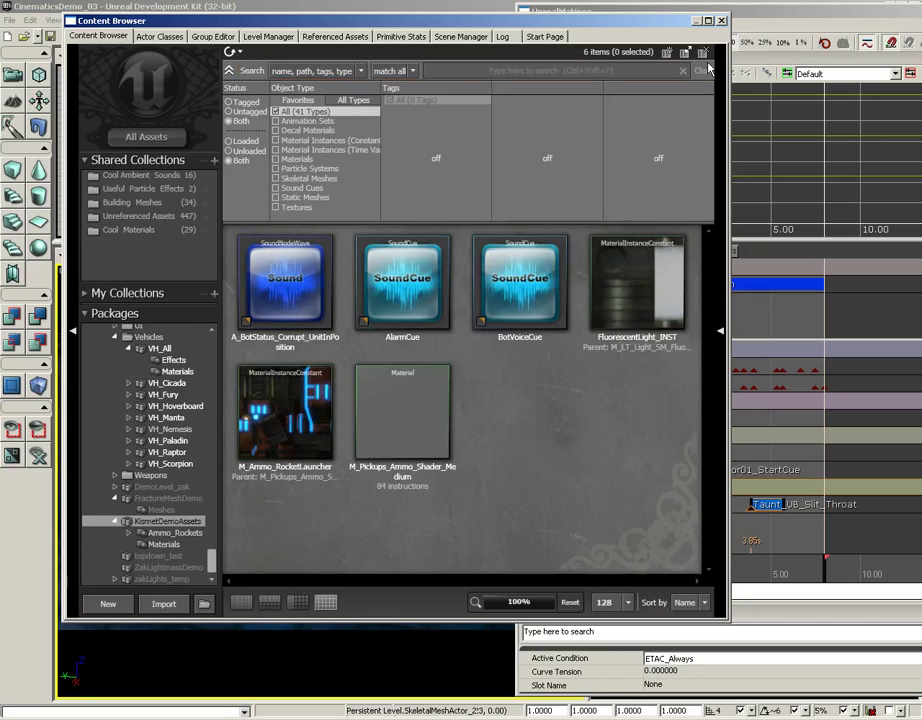
- Select the BotVoiceCue sound cue and bring up its context menu
{"action": "left_click", "coordinate": [520, 300]}
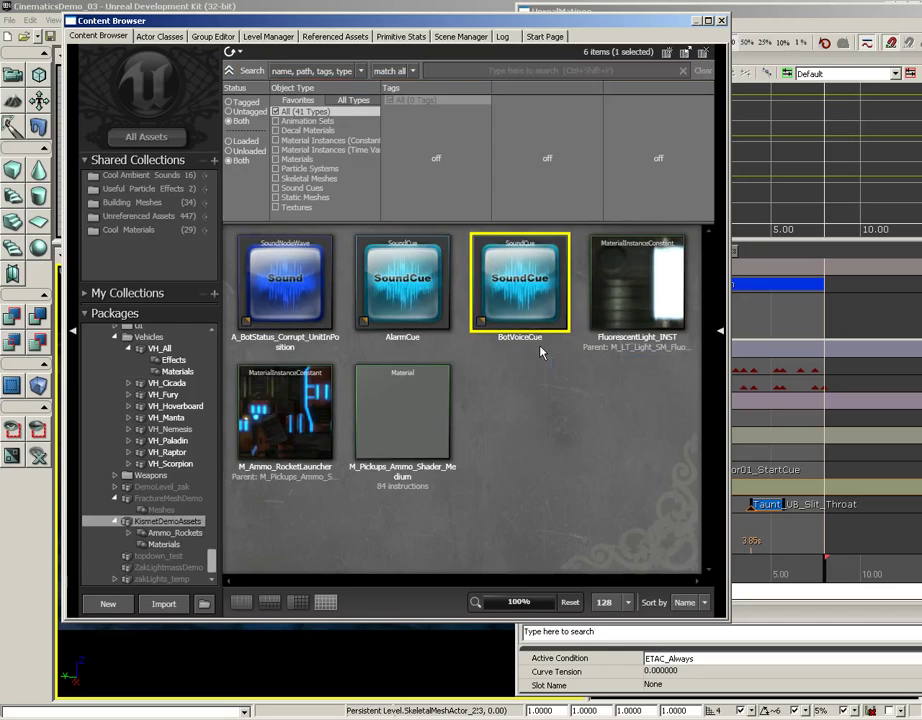
{"action": "right_click", "coordinate": [495, 413]}
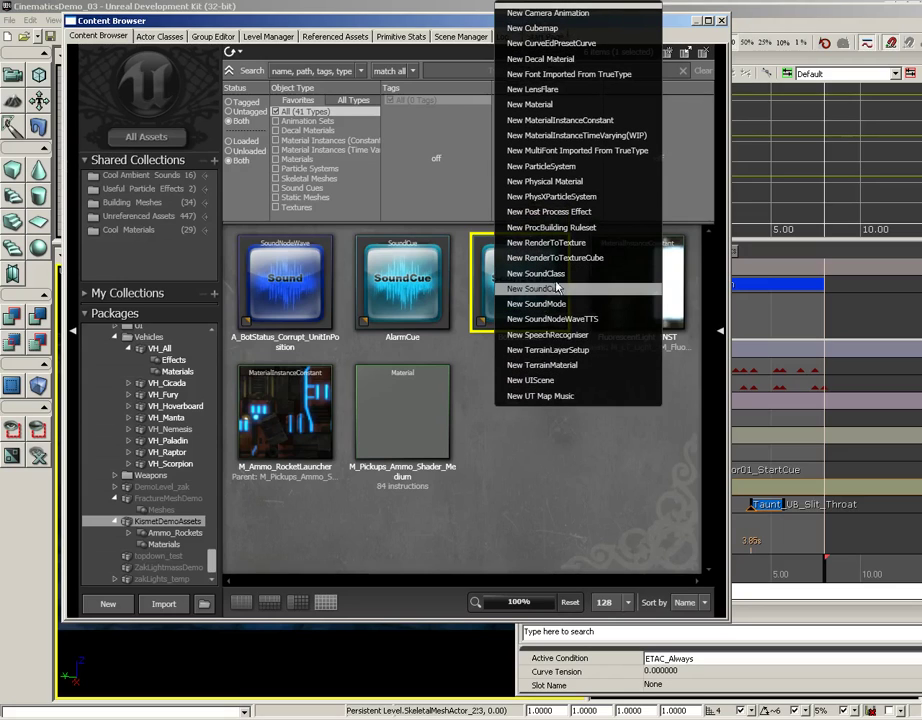
{"action": "left_click", "coordinate": [541, 469]}
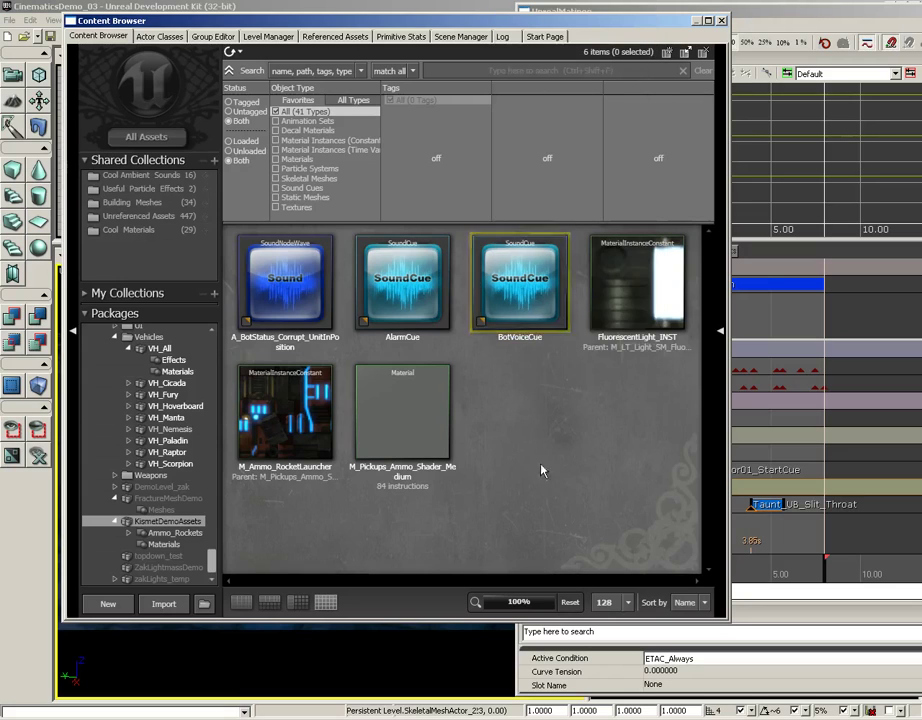
{"action": "left_click", "coordinate": [508, 284]}
{"action": "right_click", "coordinate": [508, 284]}
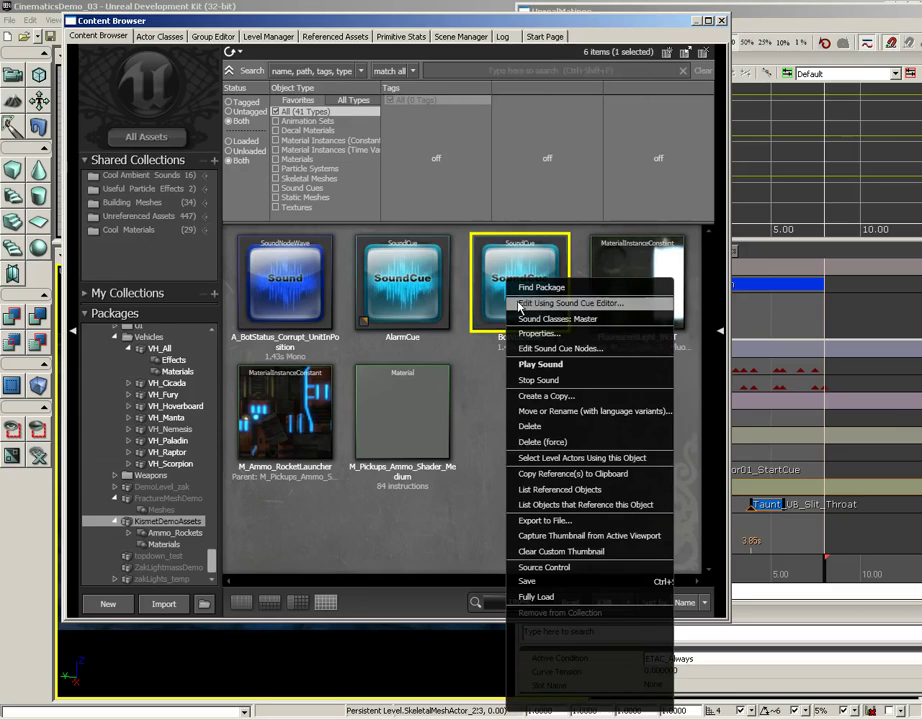
- Open BotVoiceCue in the Sound Cue Editor, confirm its A_BotStatus_Corrupt_UnitInPosition wave node, then close the editor
{"action": "left_click", "coordinate": [545, 307]}
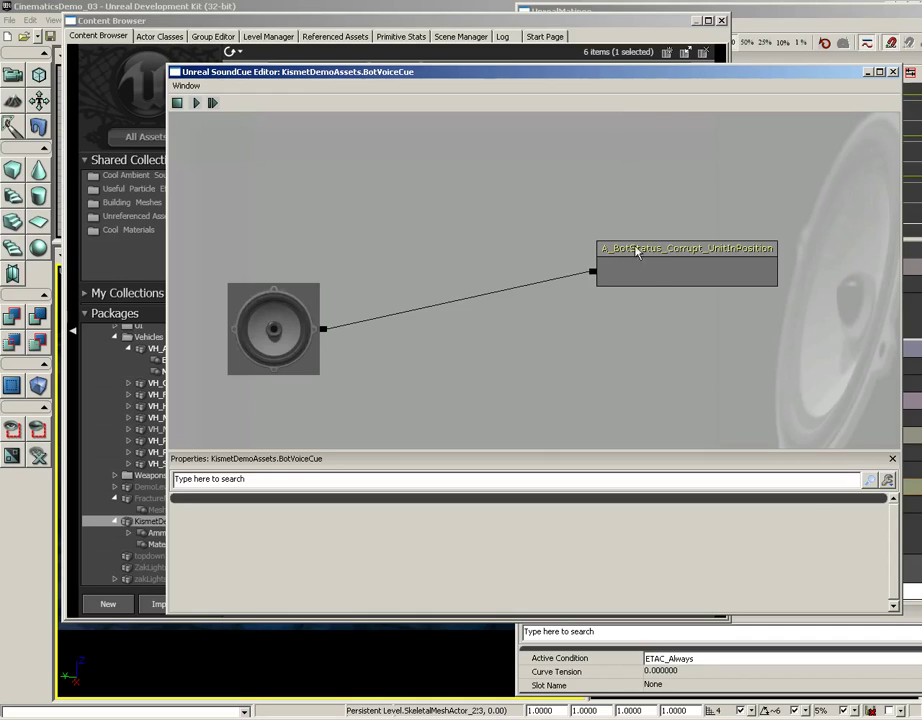
{"action": "right_click", "coordinate": [616, 183]}
{"action": "left_click", "coordinate": [594, 156]}
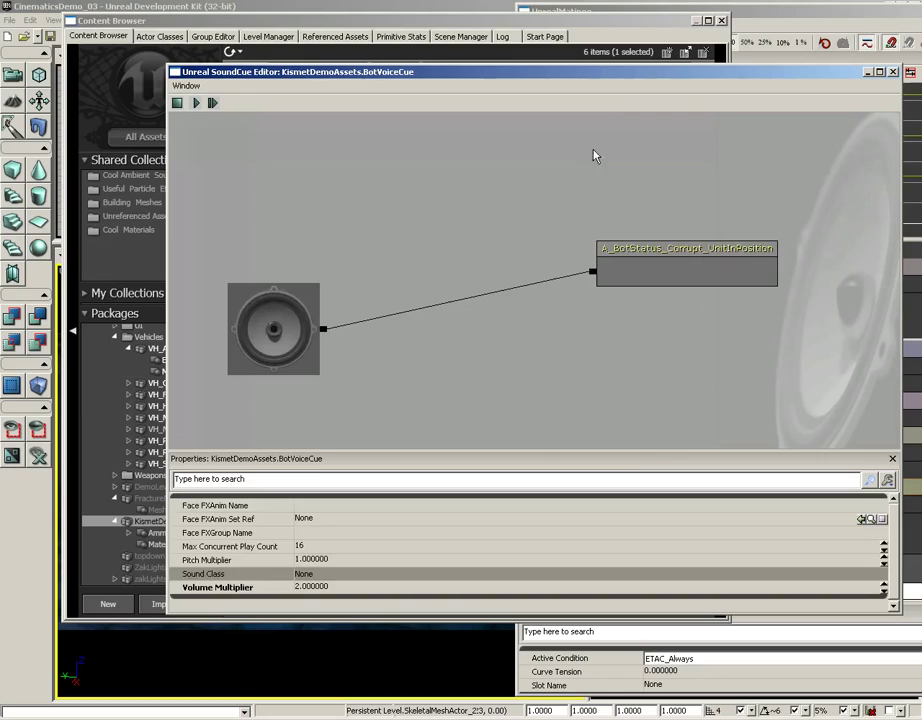
{"action": "left_click", "coordinate": [606, 280]}
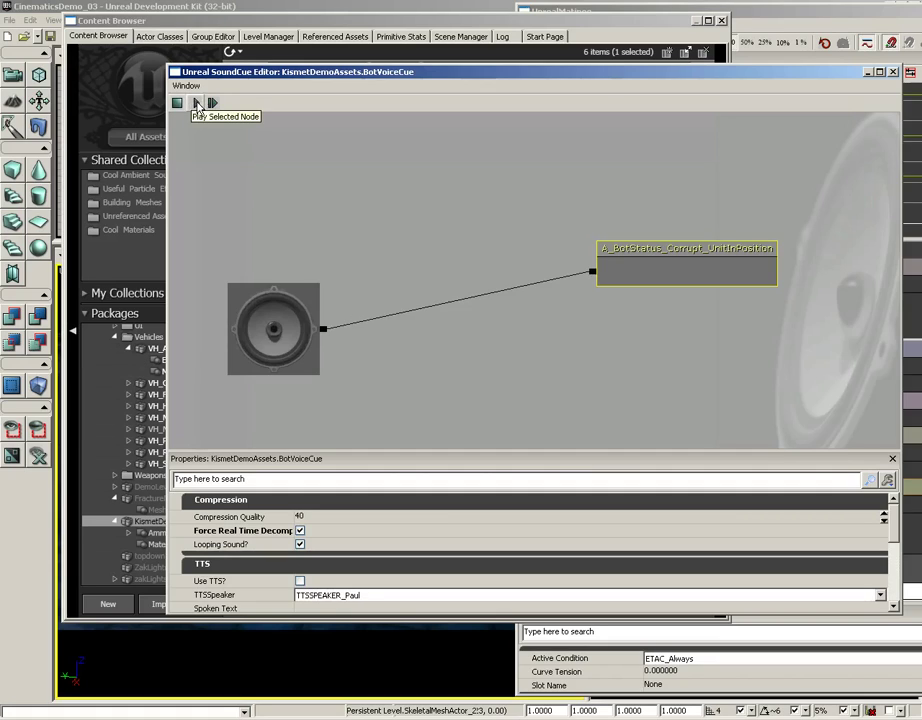
{"action": "left_click", "coordinate": [893, 72]}
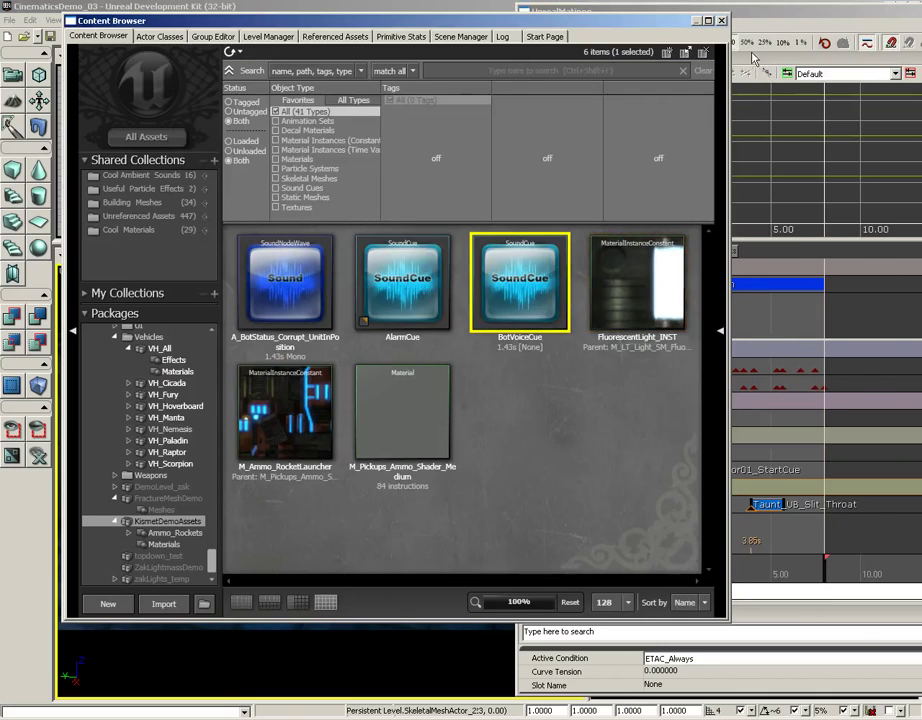
- Close the Content Browser and scrub the Matinee timeline to around 4-5 seconds
{"action": "left_click", "coordinate": [721, 21]}
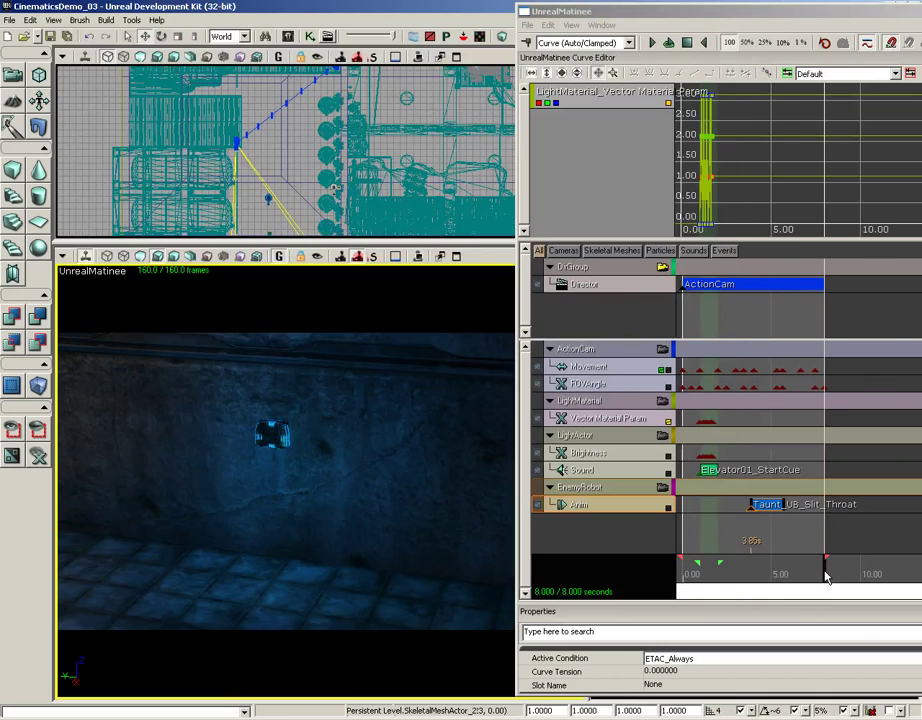
{"action": "left_click_drag", "start_coordinate": [825, 575], "coordinate": [752, 575]}
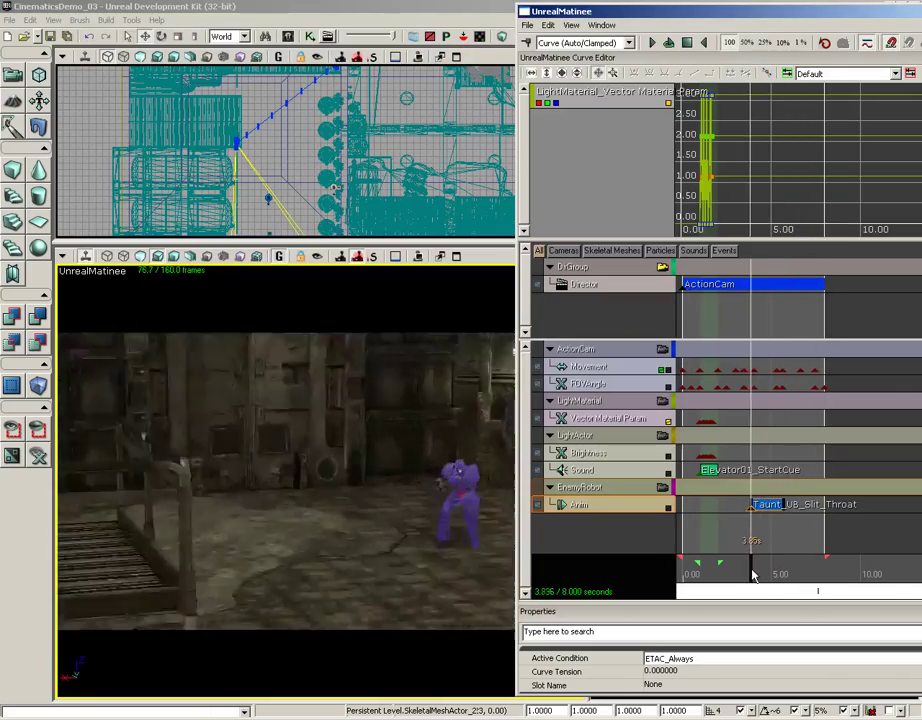
{"action": "mouse_move", "coordinate": [752, 575]}
{"action": "left_mouse_down"}
{"action": "mouse_move", "coordinate": [773, 575]}
{"action": "mouse_move", "coordinate": [748, 575]}
{"action": "left_mouse_up"}
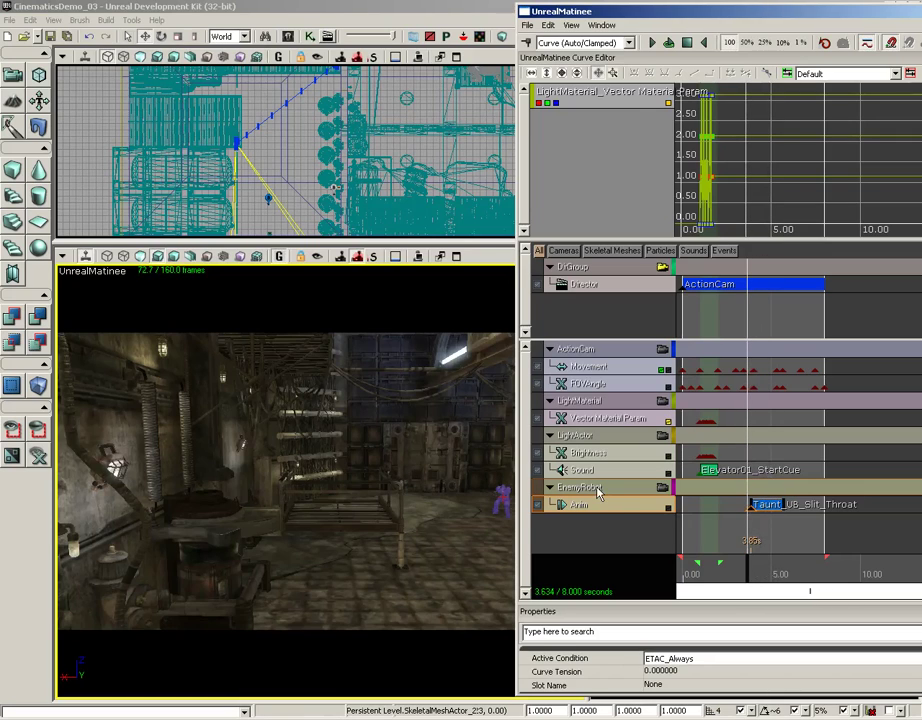
- Add a Sound track to the EnemyRobot group with a BotVoiceCue key at about 3.9 seconds
{"action": "left_click", "coordinate": [598, 492]}
{"action": "right_click", "coordinate": [598, 492]}
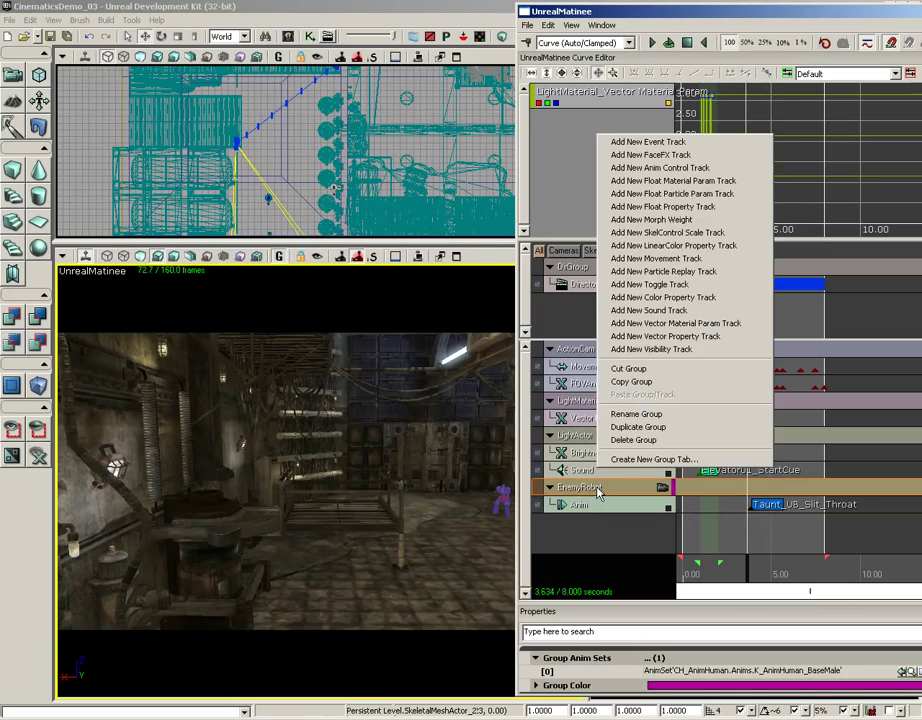
{"action": "left_click", "coordinate": [645, 310]}
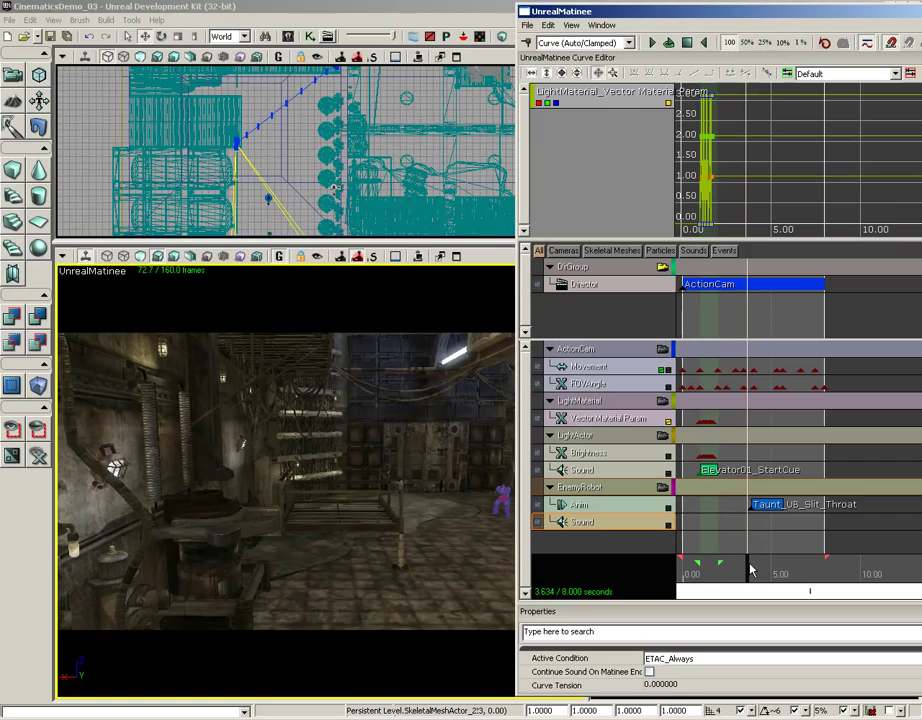
{"action": "left_click_drag", "start_coordinate": [748, 573], "coordinate": [754, 573]}
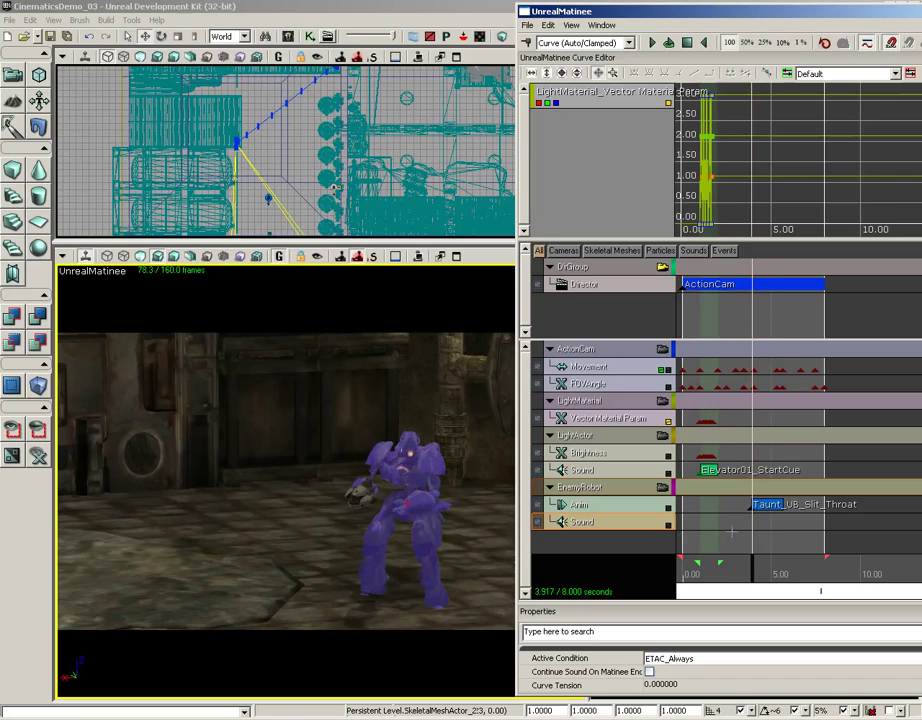
{"action": "key", "text": "Return"}
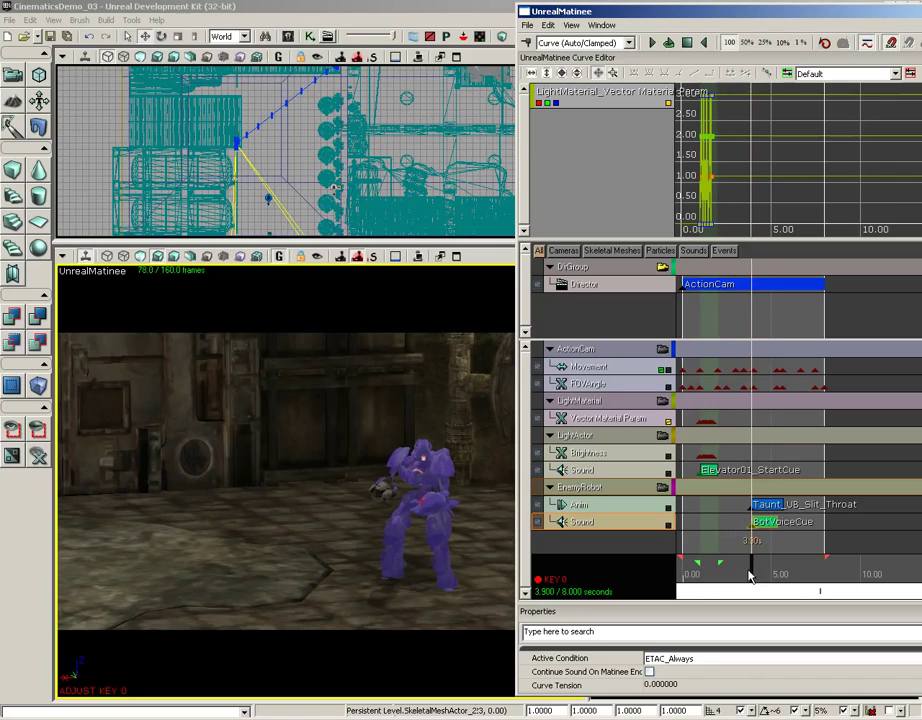
- Preview the sequence from near the start, stop playback, and close the Matinee editor
{"action": "left_click_drag", "start_coordinate": [748, 575], "coordinate": [708, 575]}
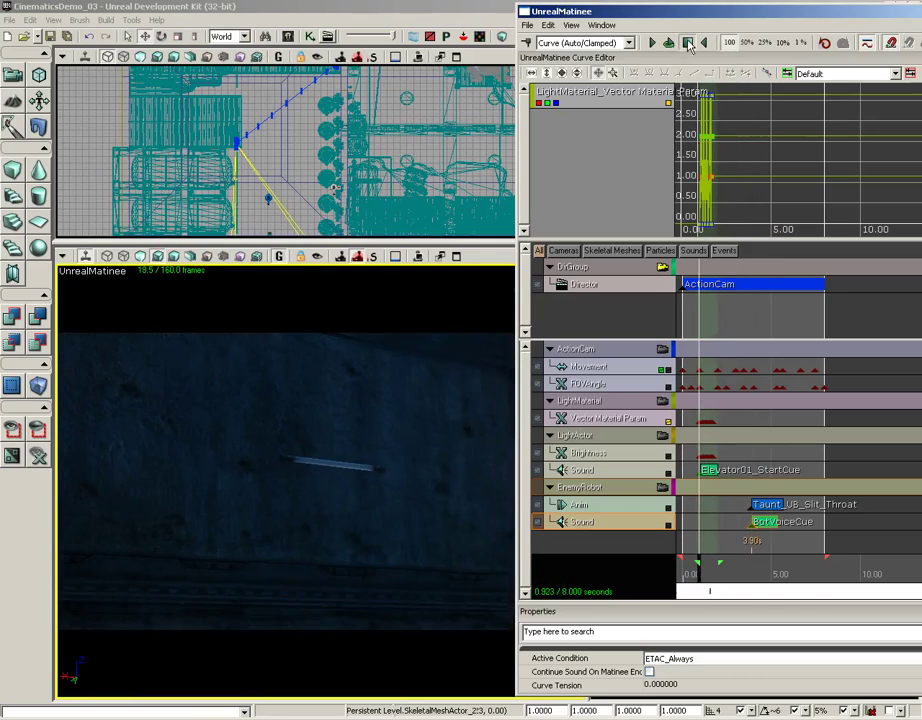
{"action": "left_click", "coordinate": [651, 43]}
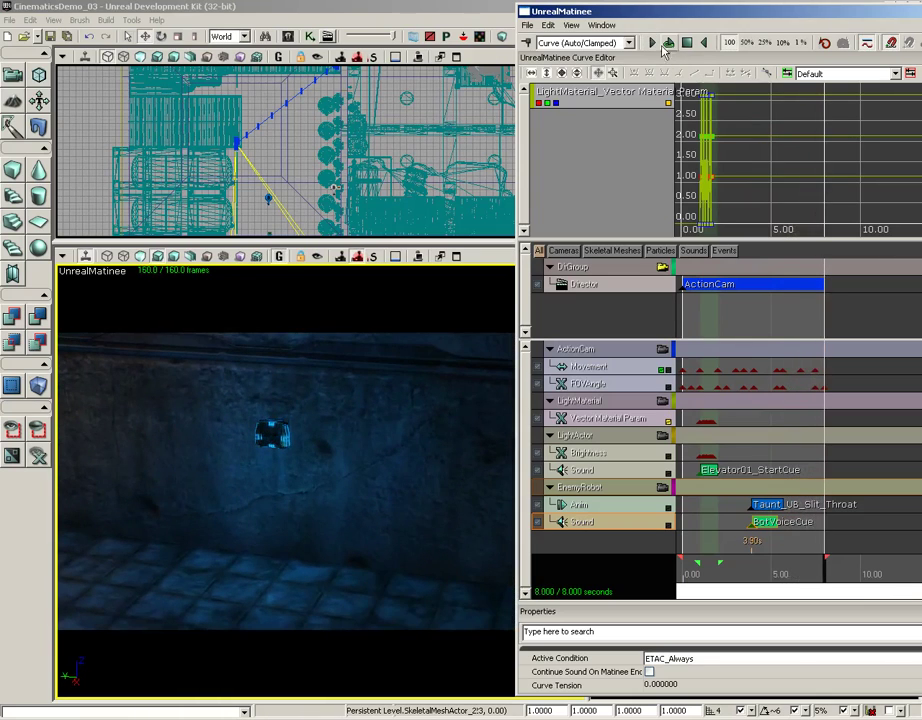
{"action": "left_click", "coordinate": [688, 43]}
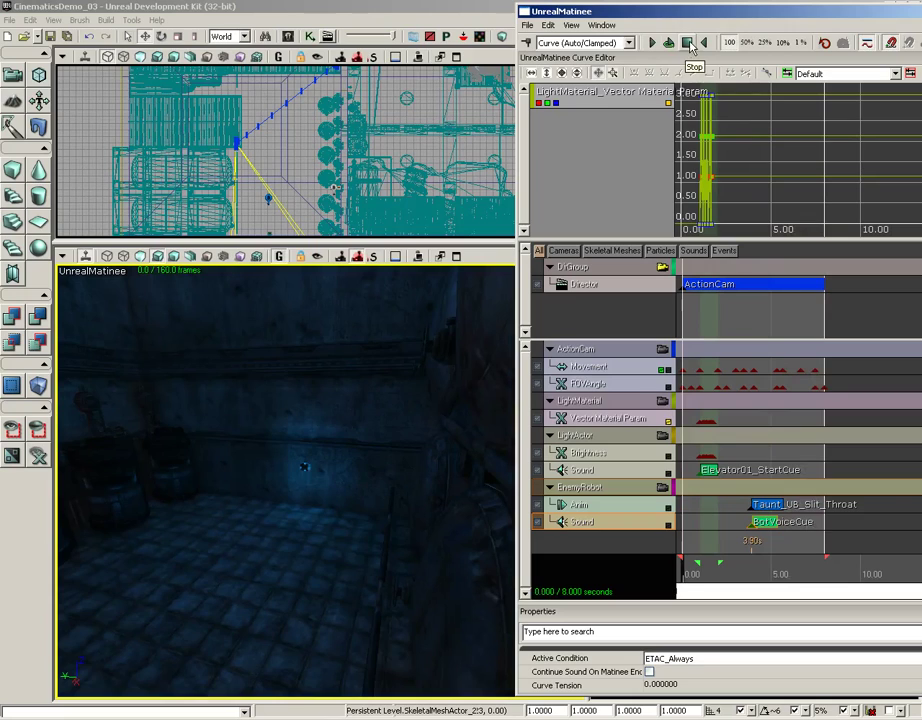
{"action": "left_click_drag", "start_coordinate": [700, 12], "coordinate": [473, 12]}
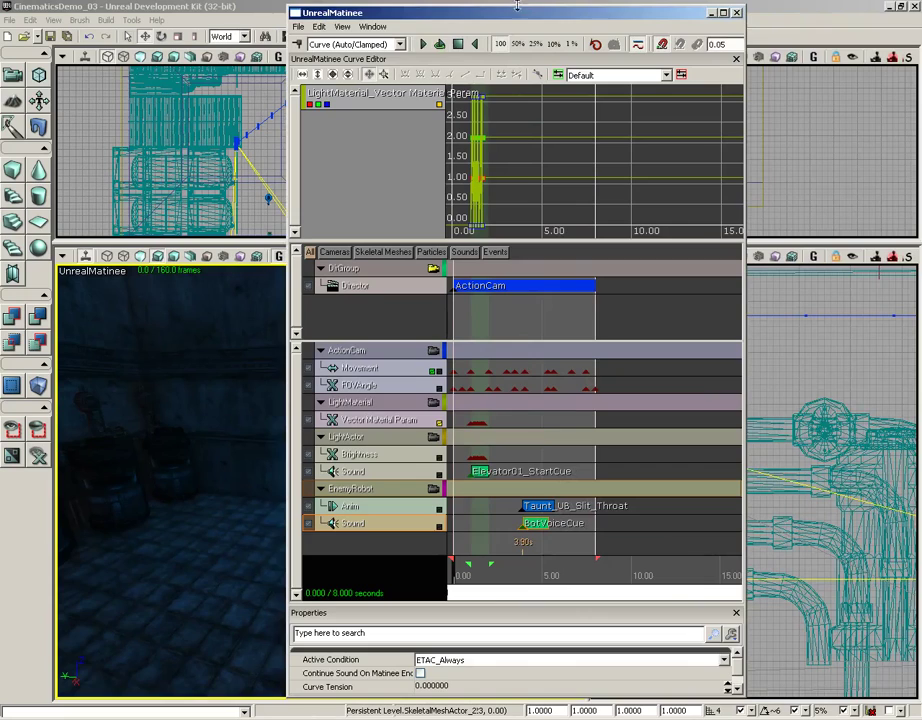
{"action": "left_click", "coordinate": [737, 13]}
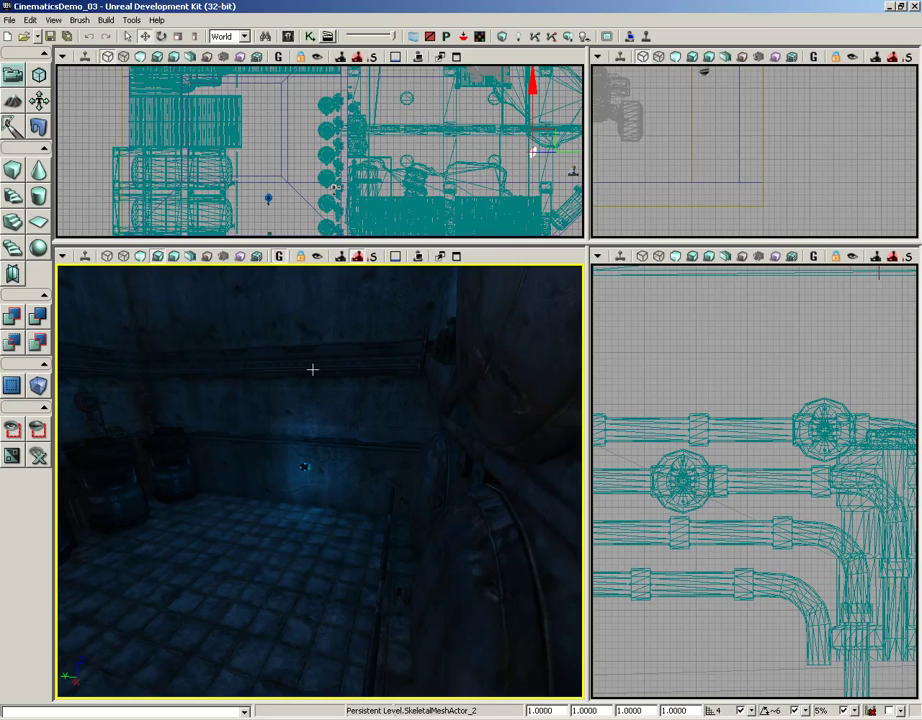